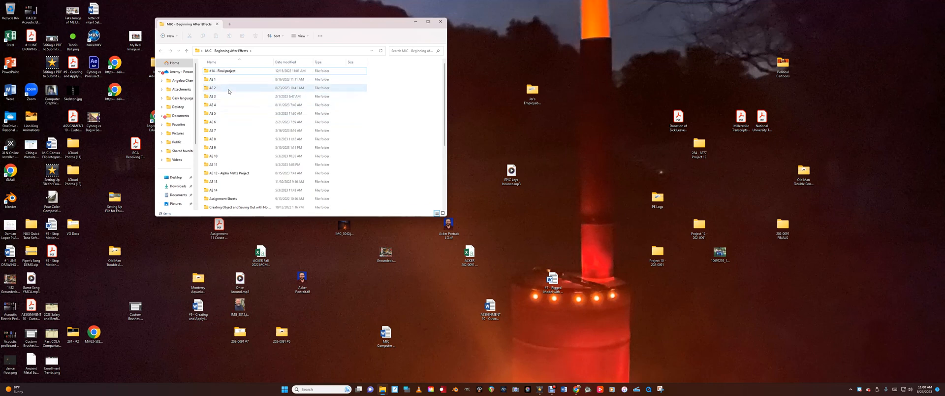
# Step: Look through the photo sequence images in the #2 - Photo Sequence folder under AE 2 and close the folder
pyautogui.doubleClick(230, 71)
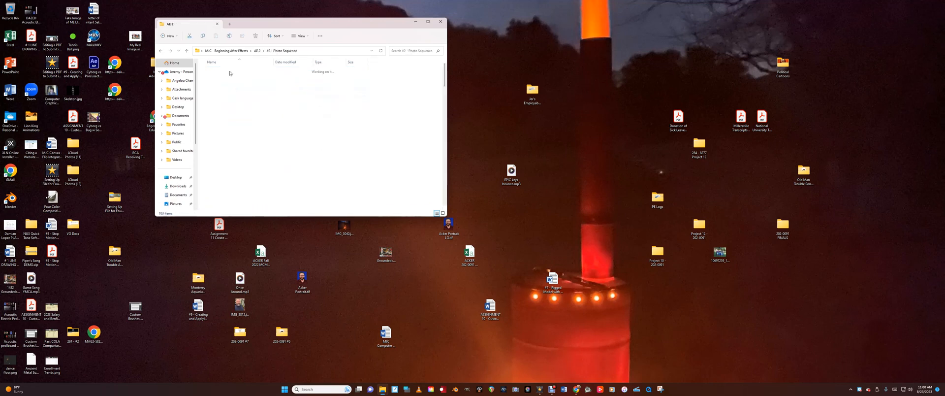
pyautogui.moveTo(445, 100); pyautogui.dragTo(465, 54)
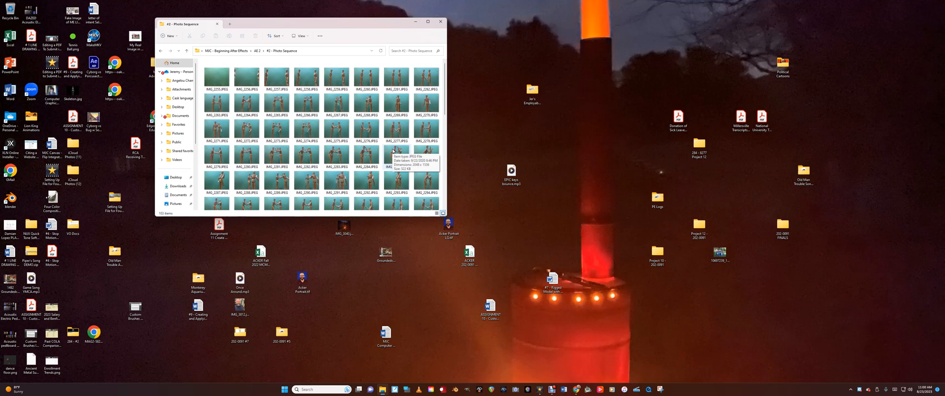
pyautogui.click(440, 21)
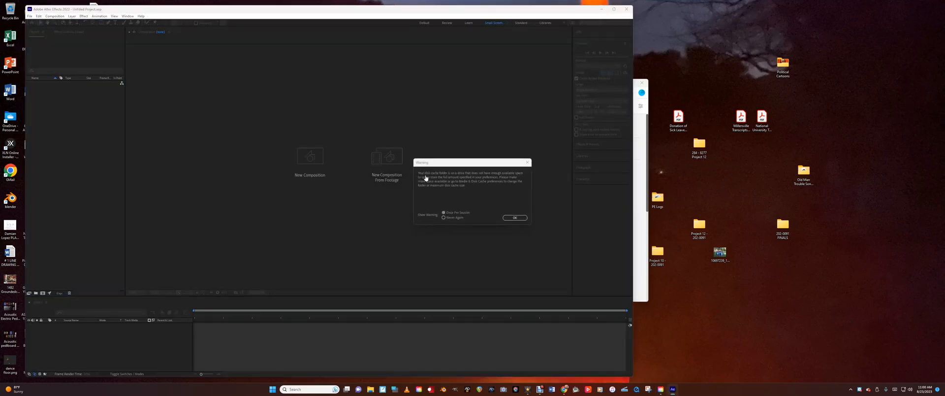
# Step: Dismiss the disk cache warning and start a new empty After Effects project
pyautogui.click(514, 217)
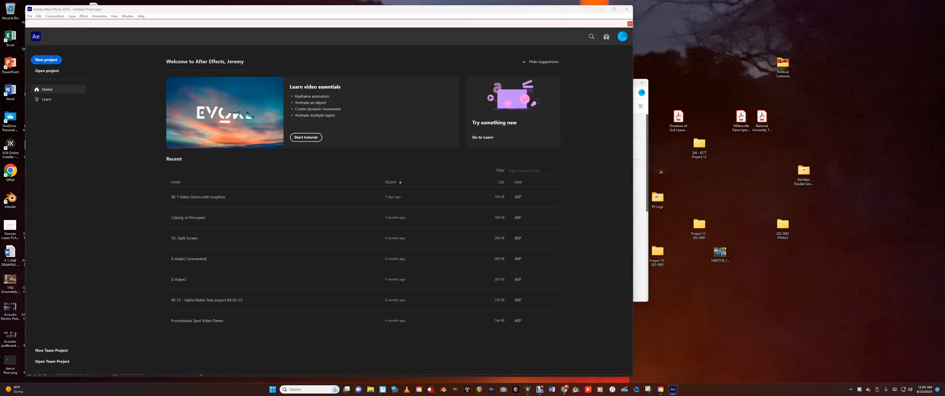
pyautogui.click(46, 60)
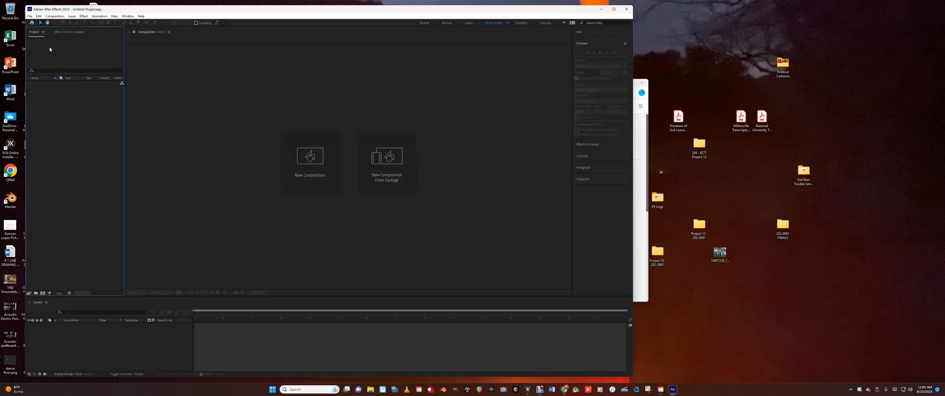
pyautogui.click(30, 16)
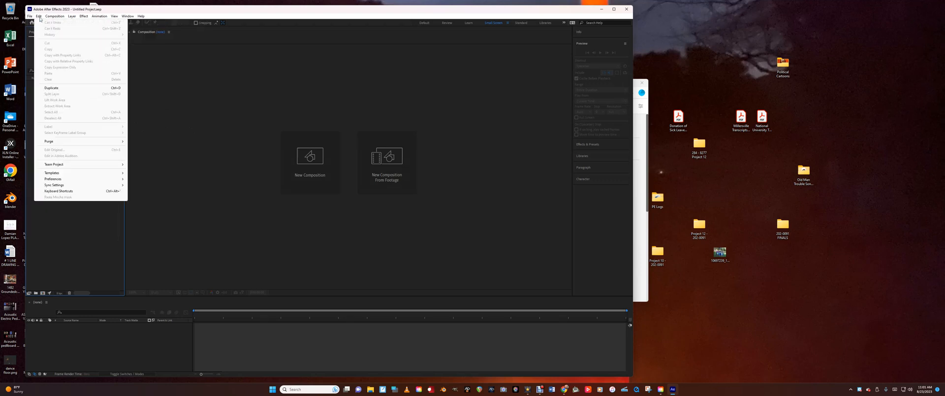
pyautogui.moveTo(53, 16)
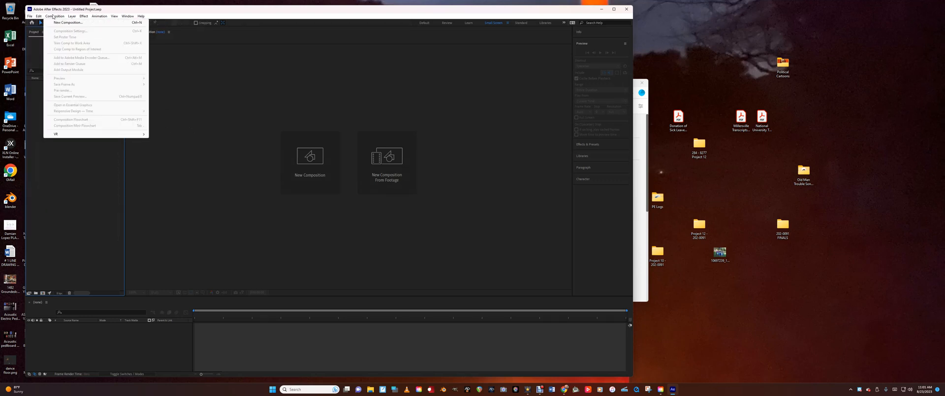
pyautogui.click(173, 122)
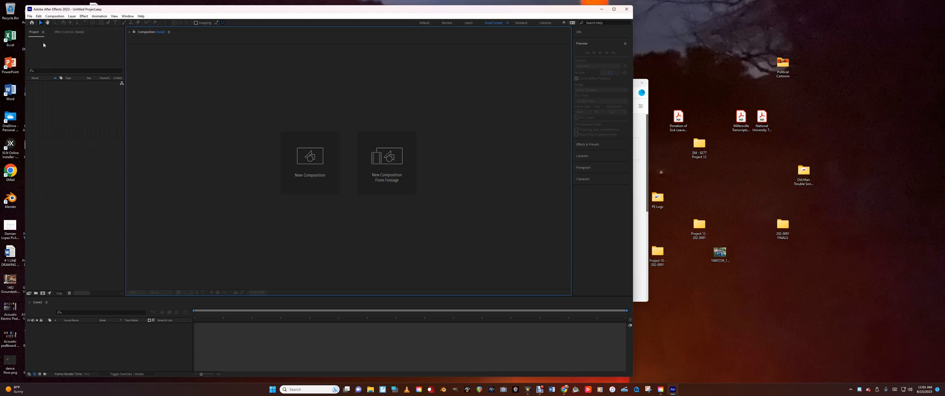
# Step: Start a new composition with square pixels and the aspect ratio lock off
pyautogui.click(54, 15)
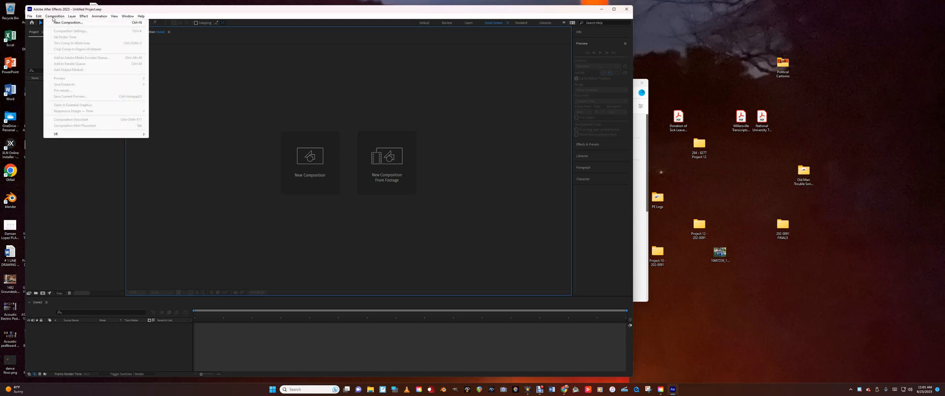
pyautogui.click(244, 139)
pyautogui.click(296, 154)
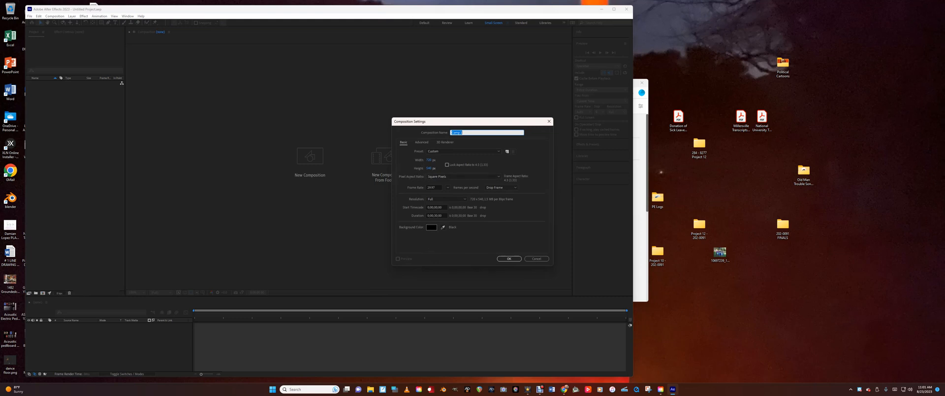
pyautogui.click(446, 164)
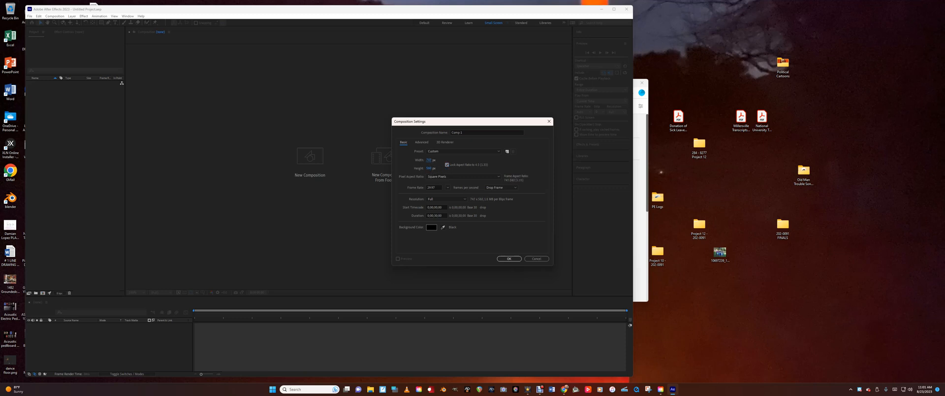
pyautogui.click(428, 167)
pyautogui.click(433, 176)
pyautogui.click(433, 176)
pyautogui.click(446, 164)
# Step: Set the new composition's size to 720 px wide by 540 px high
pyautogui.click(429, 161)
pyautogui.doubleClick(429, 160)
pyautogui.write('720')
pyautogui.press('Tab')
pyautogui.write('54')
pyautogui.click(529, 169)
# Step: Set the frame rate to 10 frames per second and the duration to 15 seconds, and create the composition
pyautogui.doubleClick(431, 188)
pyautogui.write('10')
pyautogui.click(523, 209)
pyautogui.click(435, 215)
pyautogui.write('15:')
pyautogui.click(515, 259)
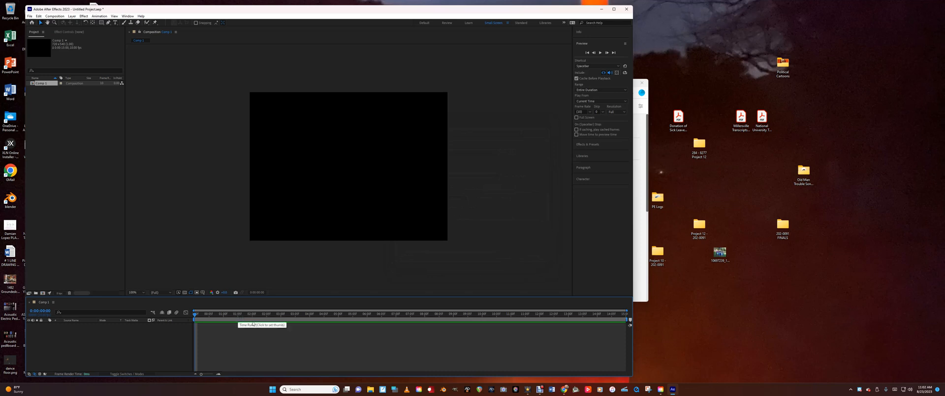
pyautogui.press('space')
# Step: Import the photos IMG_2255 to IMG_2357 from the #2 - Photo Sequence folder as one JPEG sequence
pyautogui.click(30, 16)
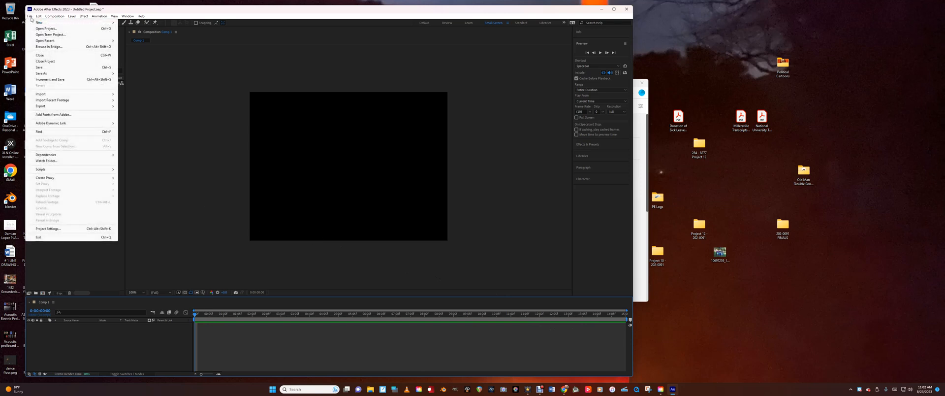
pyautogui.moveTo(65, 97)
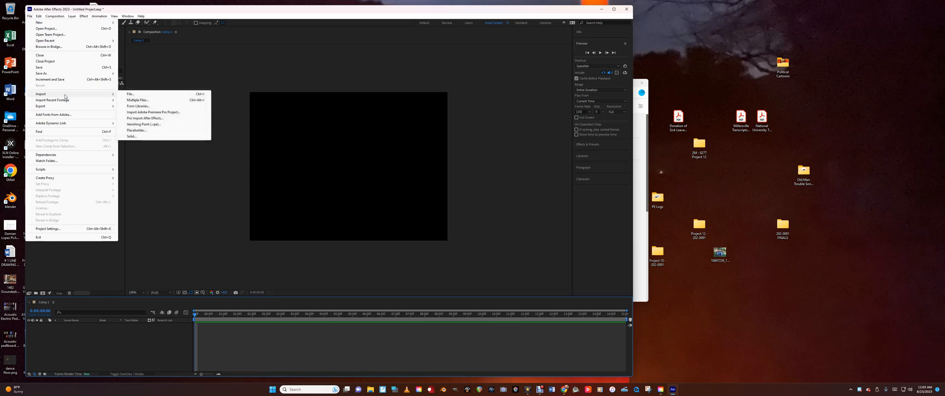
pyautogui.click(130, 94)
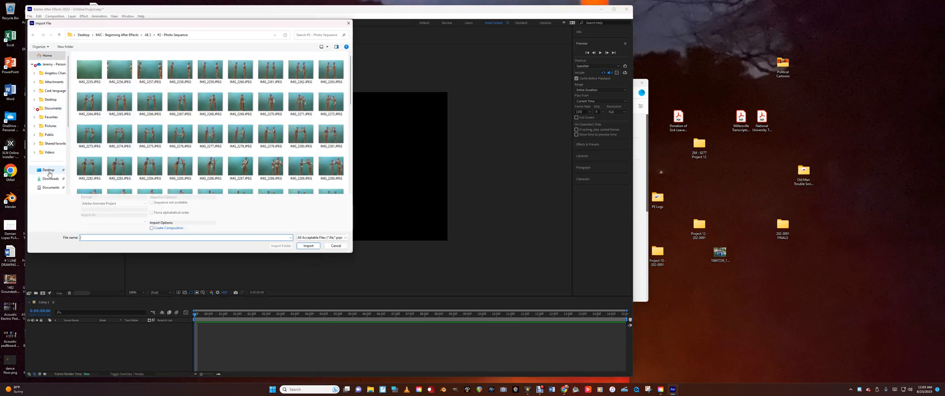
pyautogui.click(90, 66)
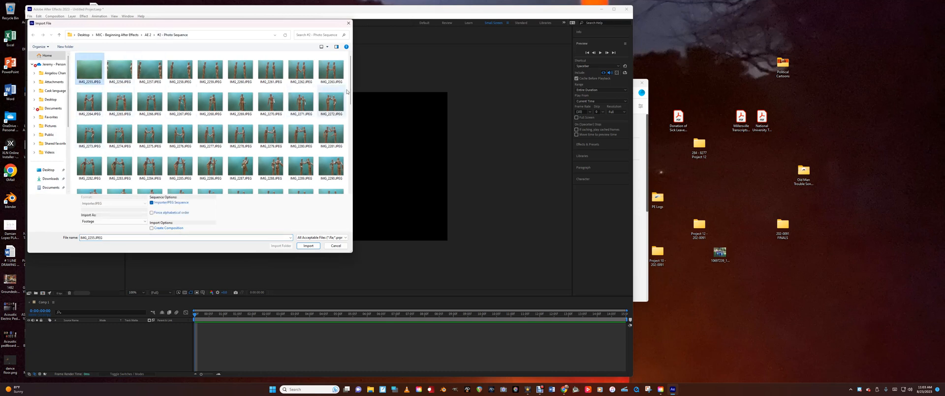
pyautogui.scroll(-6, 219, 186)
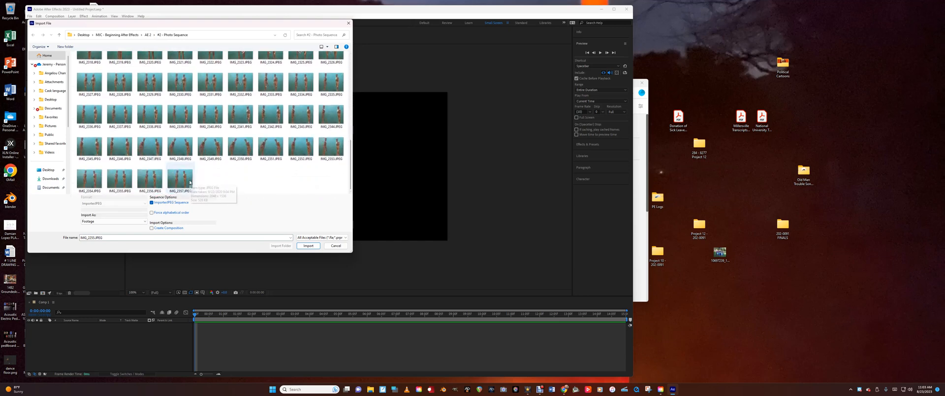
pyautogui.keyDown('shift'); pyautogui.click(181, 181); pyautogui.keyUp('shift')
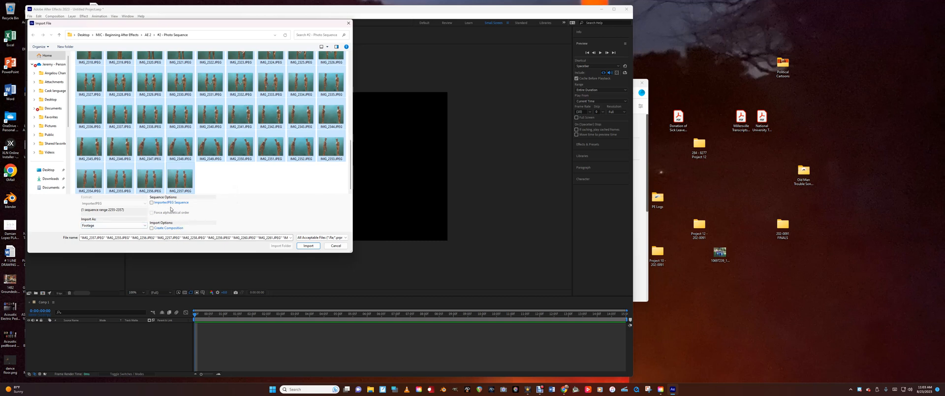
pyautogui.click(152, 203)
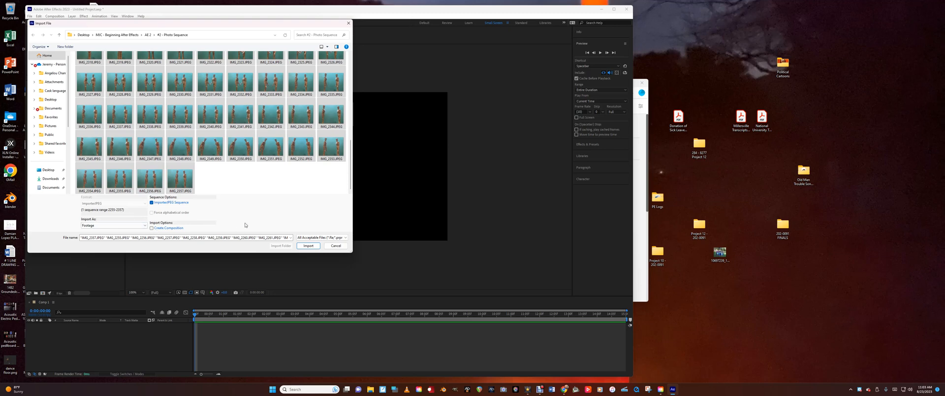
pyautogui.click(306, 246)
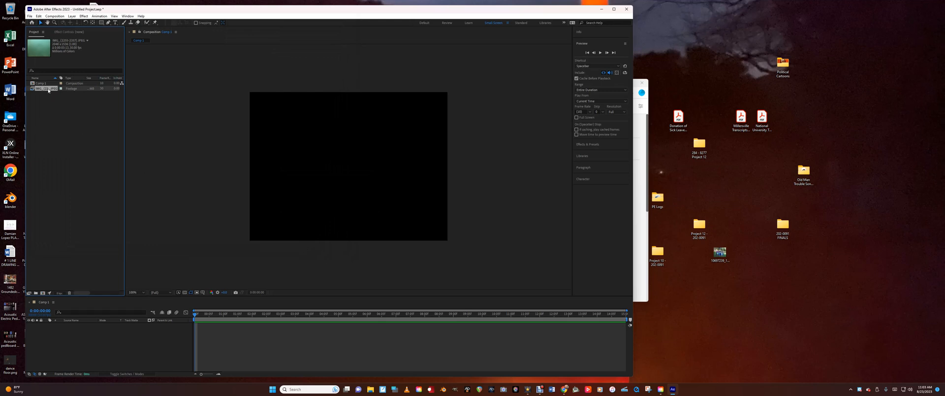
# Step: Add the imported JPEG sequence to the composition's timeline as a layer and preview its playback
pyautogui.moveTo(48, 90); pyautogui.dragTo(115, 343)
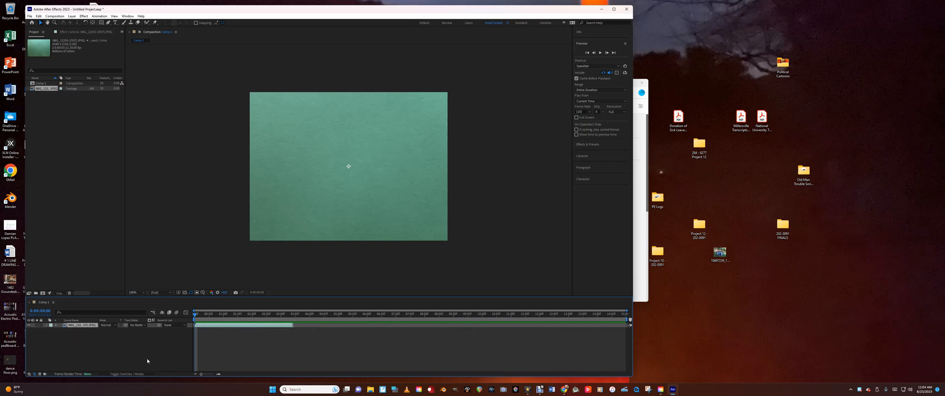
pyautogui.press('space')
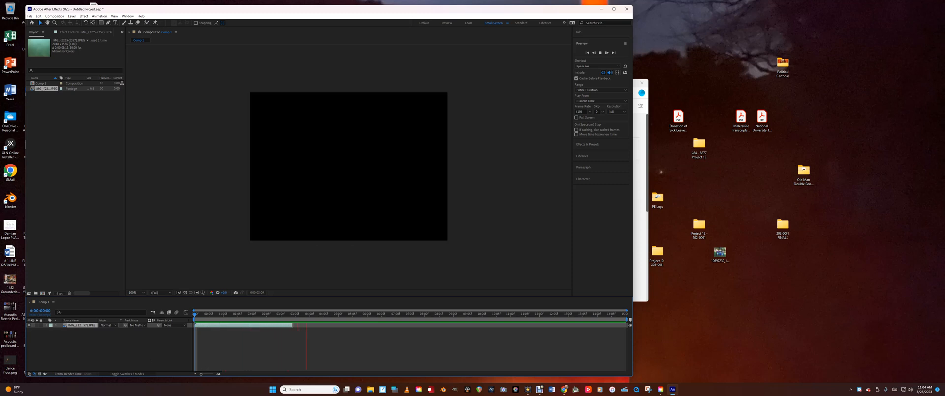
pyautogui.press('space')
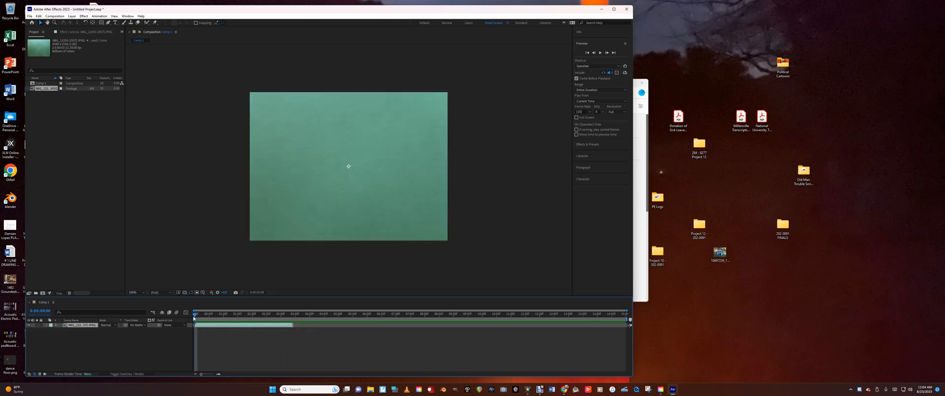
# Step: Show a frame with the mannequins and scale the sequence layer down to about 38% to fit the composition
pyautogui.moveTo(195, 316); pyautogui.dragTo(207, 314)
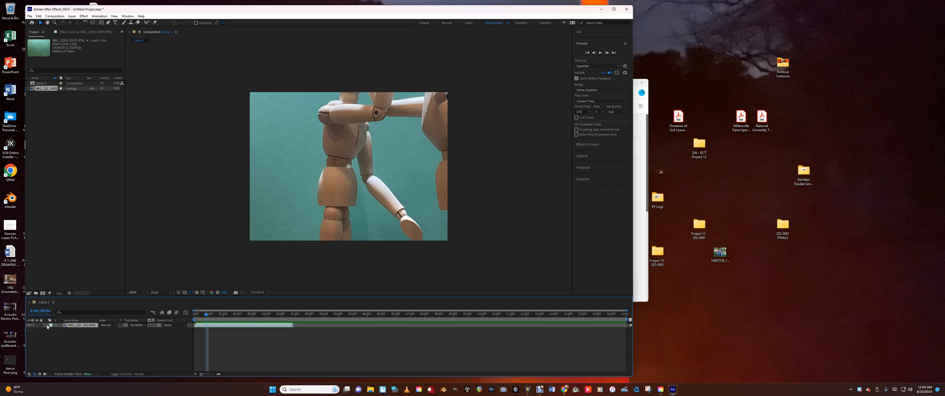
pyautogui.click(46, 326)
pyautogui.click(51, 330)
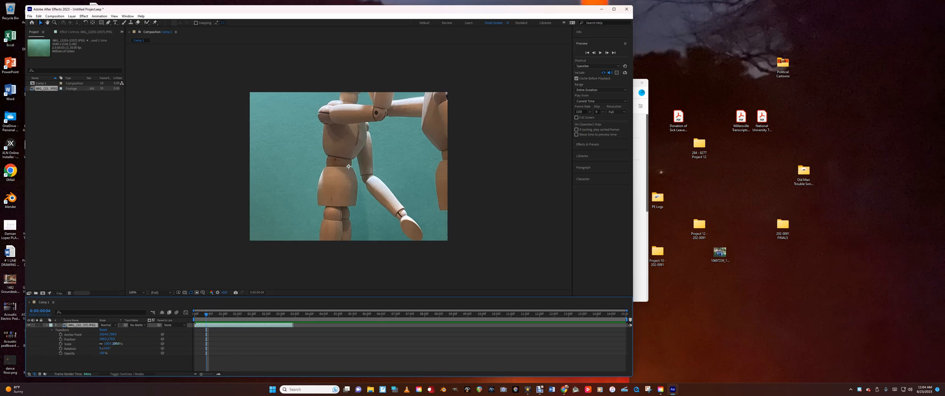
pyautogui.moveTo(112, 343); pyautogui.dragTo(92, 342)
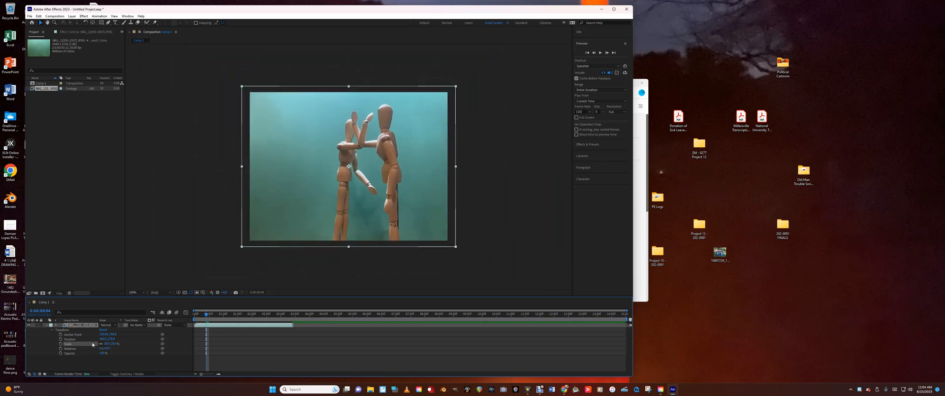
# Step: Play the scaled photo sequence from the start of the timeline to review the animation
pyautogui.moveTo(205, 317); pyautogui.dragTo(193, 318)
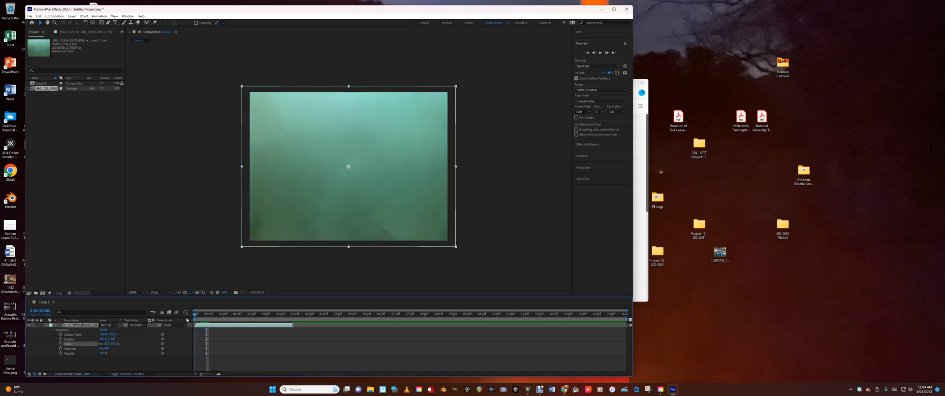
pyautogui.press('space')
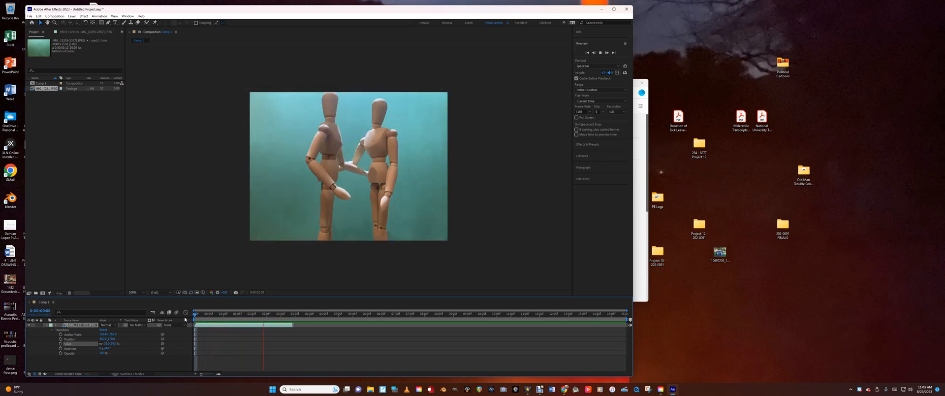
pyautogui.press('space')
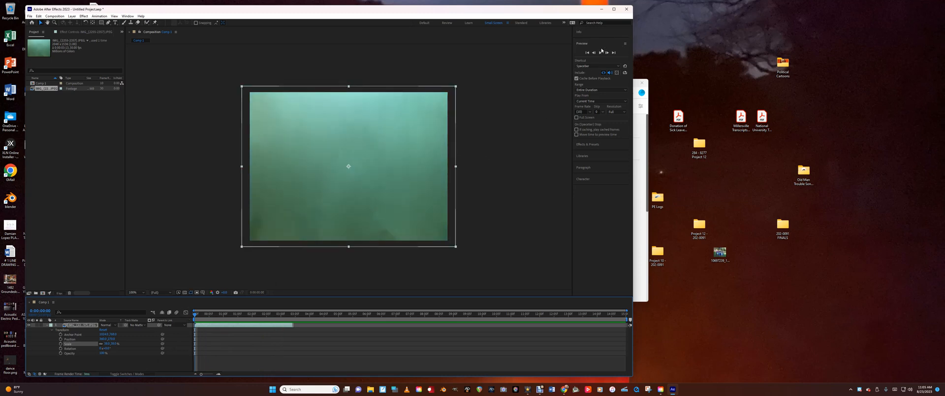
pyautogui.click(617, 54)
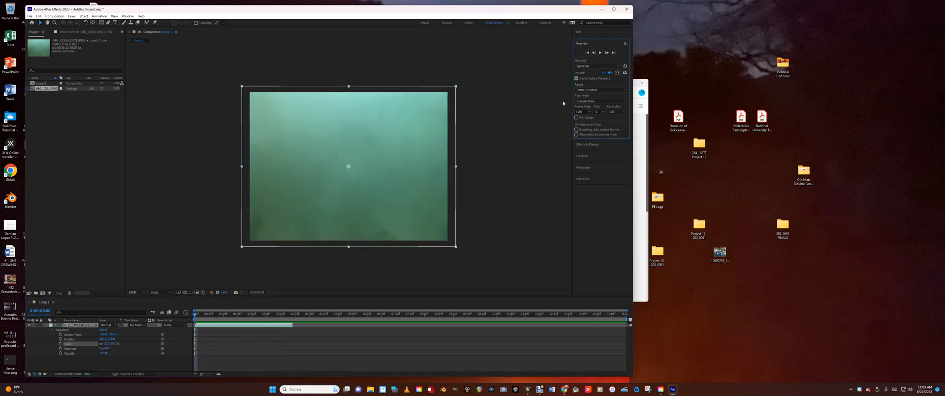
pyautogui.click(600, 52)
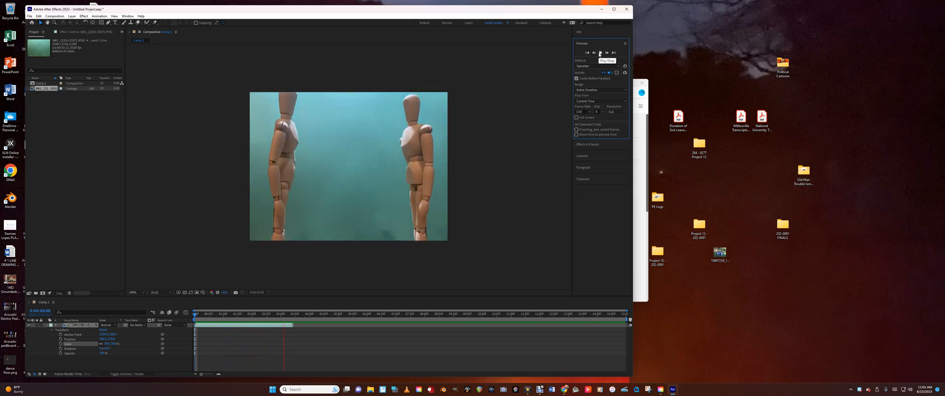
pyautogui.click(427, 181)
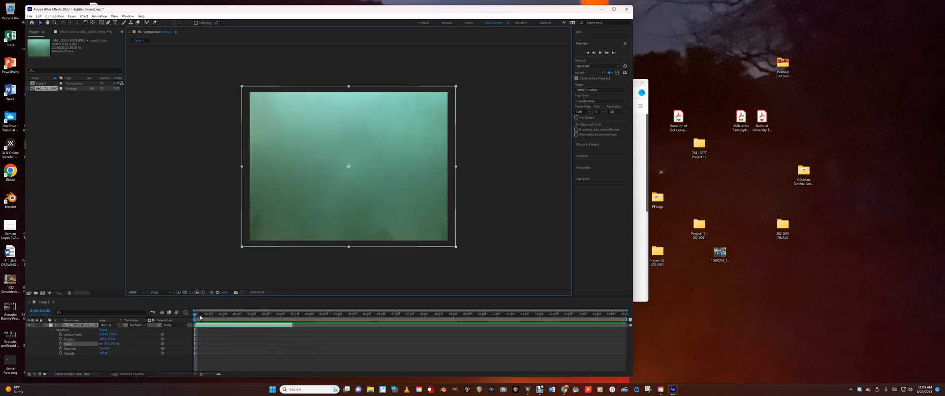
# Step: Scrub to the frame where the two mannequins shake hands and scale the sequence layer up to about 39%
pyautogui.moveTo(196, 316); pyautogui.dragTo(216, 317)
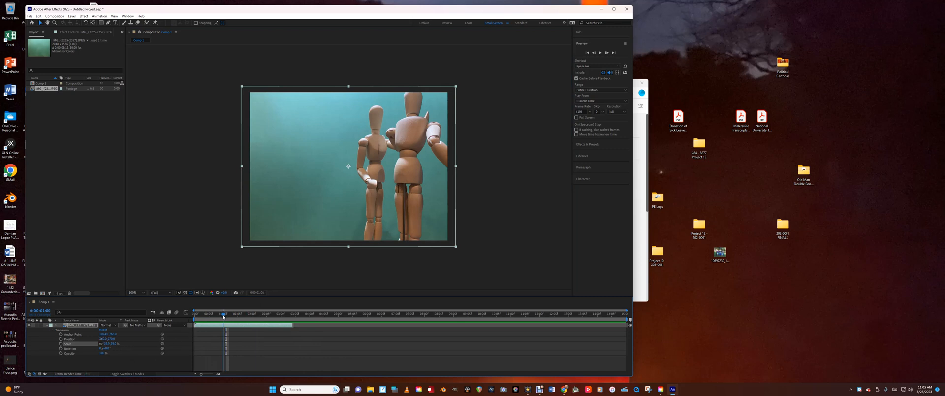
pyautogui.moveTo(225, 316); pyautogui.dragTo(218, 315)
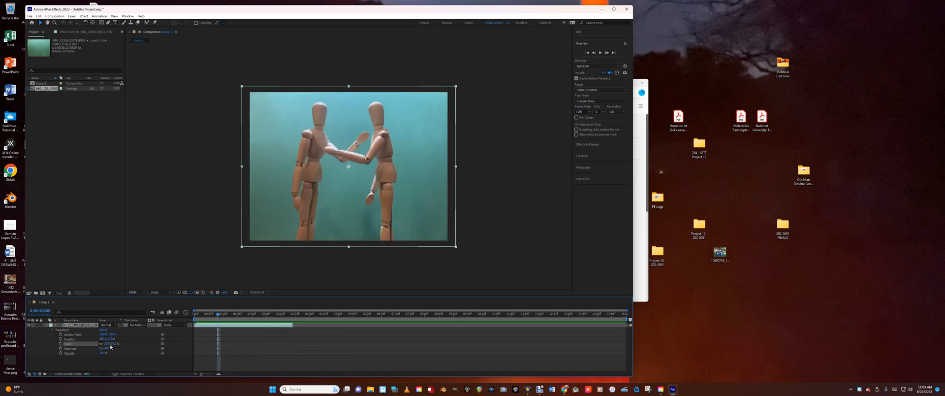
pyautogui.moveTo(107, 344); pyautogui.dragTo(104, 343)
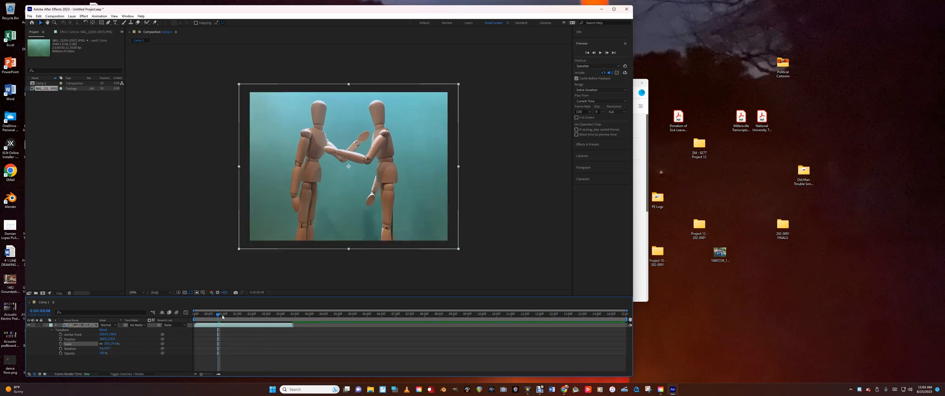
# Step: Return to the start of the timeline and play back the rescaled photo sequence
pyautogui.moveTo(218, 315); pyautogui.dragTo(194, 319)
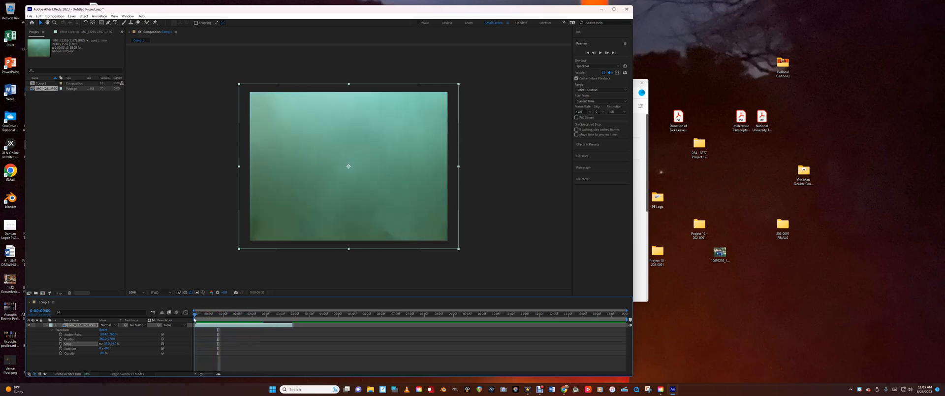
pyautogui.click(47, 326)
pyautogui.click(46, 326)
pyautogui.click(51, 330)
pyautogui.click(51, 330)
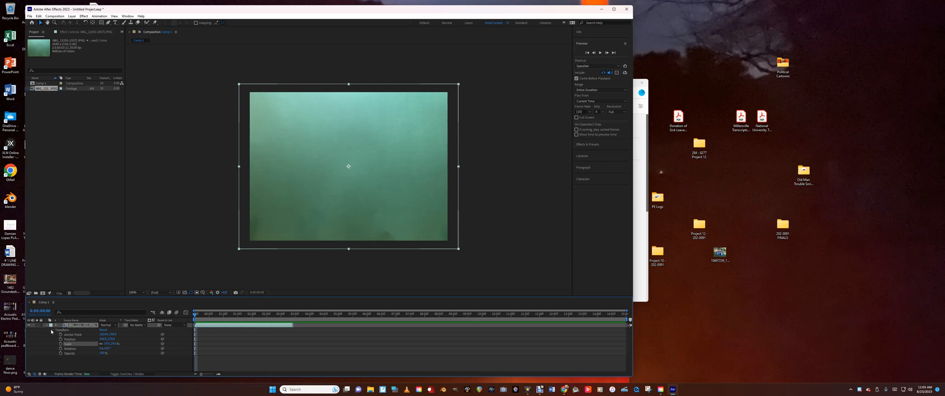
pyautogui.press('space')
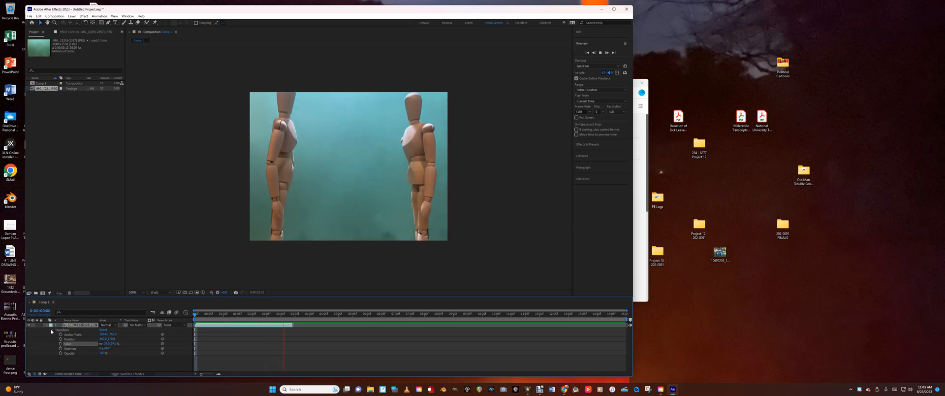
pyautogui.press('space')
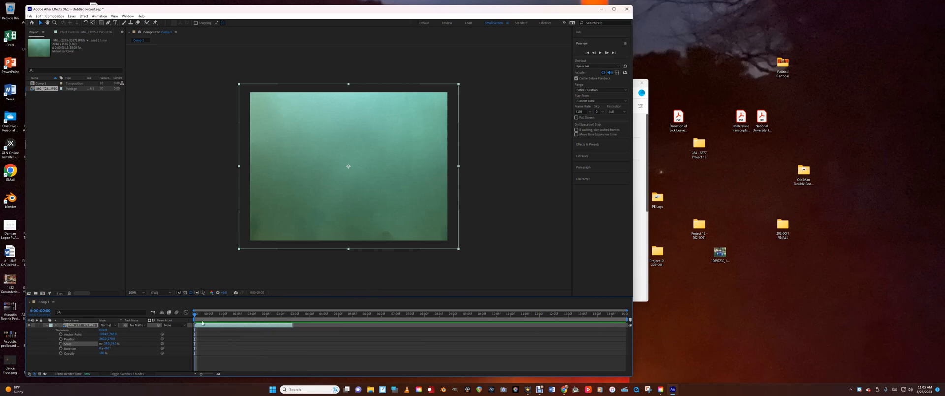
# Step: Shorten the work area so it ends with the photo sequence layer, and preview the playback
pyautogui.moveTo(194, 316)
pyautogui.mouseDown()
pyautogui.moveTo(247, 317)
pyautogui.moveTo(194, 317)
pyautogui.mouseUp()
pyautogui.moveTo(630, 320); pyautogui.dragTo(294, 319)
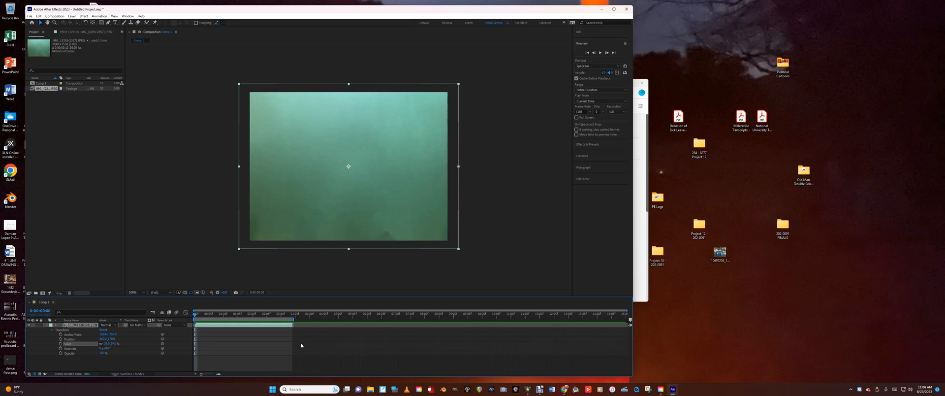
pyautogui.press('space')
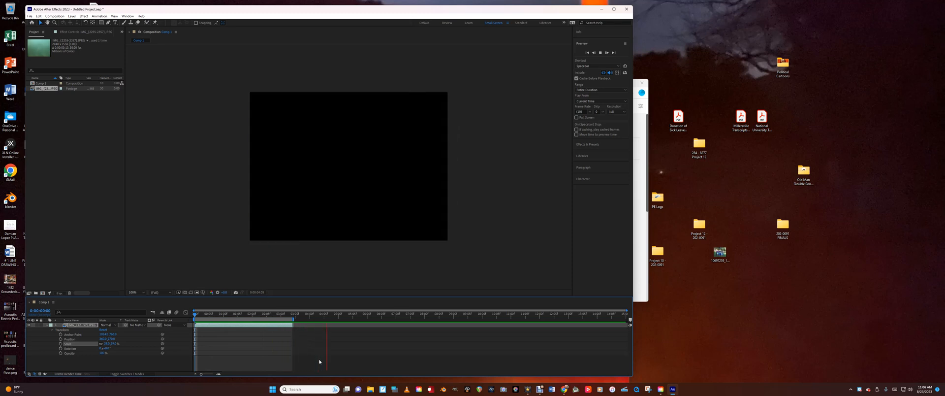
pyautogui.press('space')
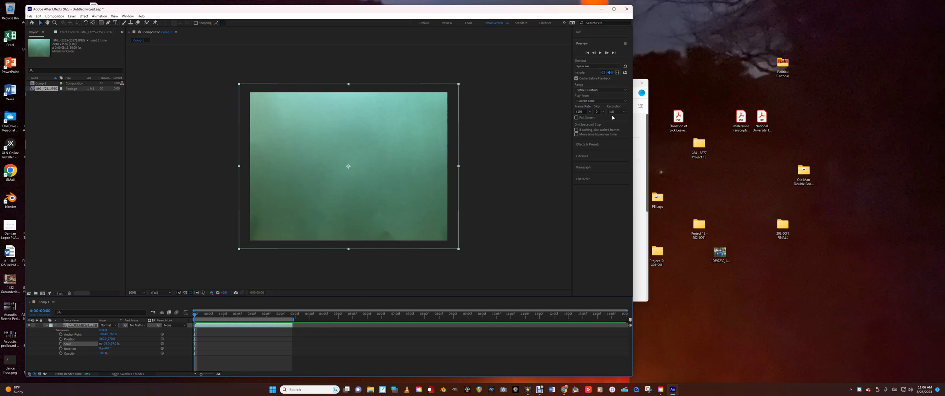
# Step: Set the preview range to Work Area, align the work area's end with the sequence layer's end, and preview the loop
pyautogui.click(620, 90)
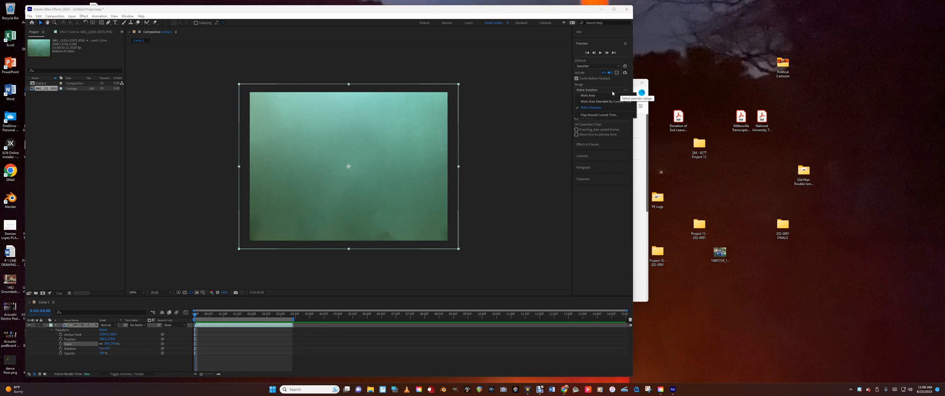
pyautogui.click(593, 96)
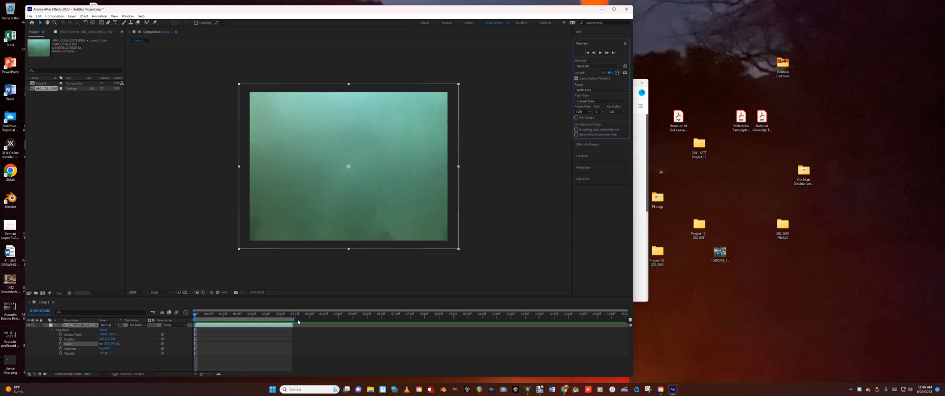
pyautogui.moveTo(294, 318)
pyautogui.mouseDown()
pyautogui.moveTo(328, 318)
pyautogui.moveTo(293, 319)
pyautogui.mouseUp()
pyautogui.press('space')
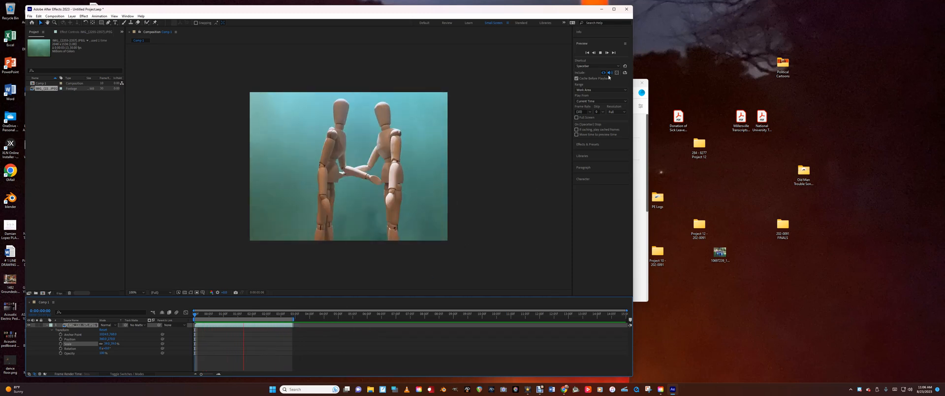
pyautogui.press('space')
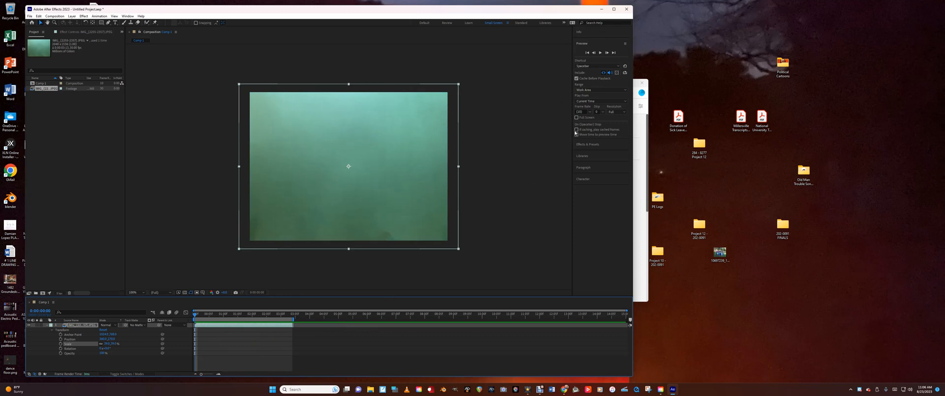
# Step: Check the preview's play-from and range options, keeping Current Time and Work Area, and replay the sequence from the start
pyautogui.click(601, 101)
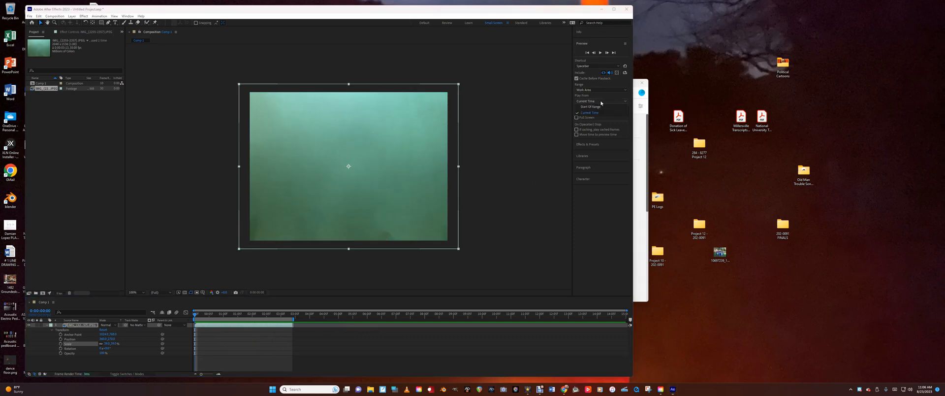
pyautogui.click(601, 102)
pyautogui.click(610, 91)
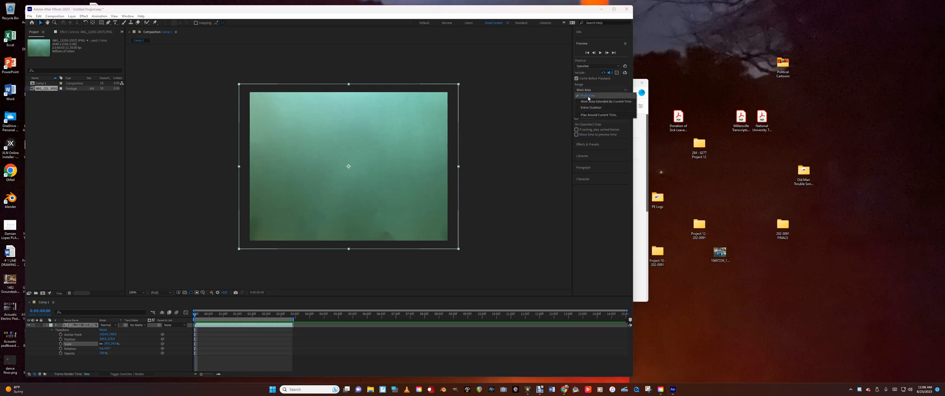
pyautogui.click(588, 95)
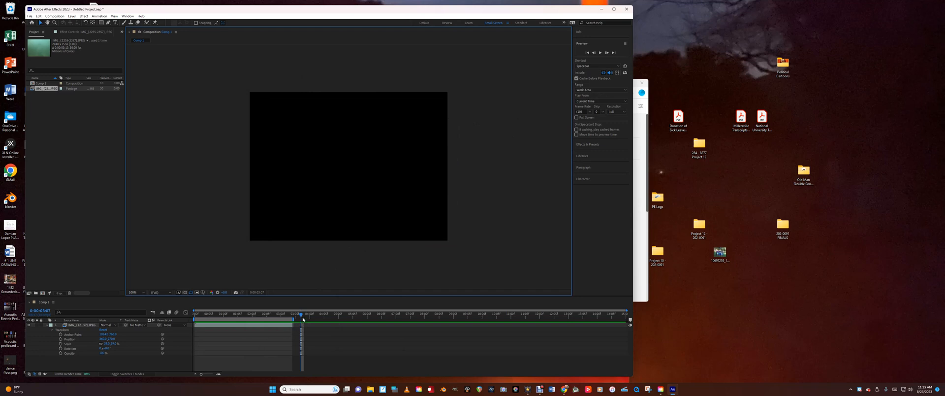
pyautogui.moveTo(301, 317); pyautogui.dragTo(193, 317)
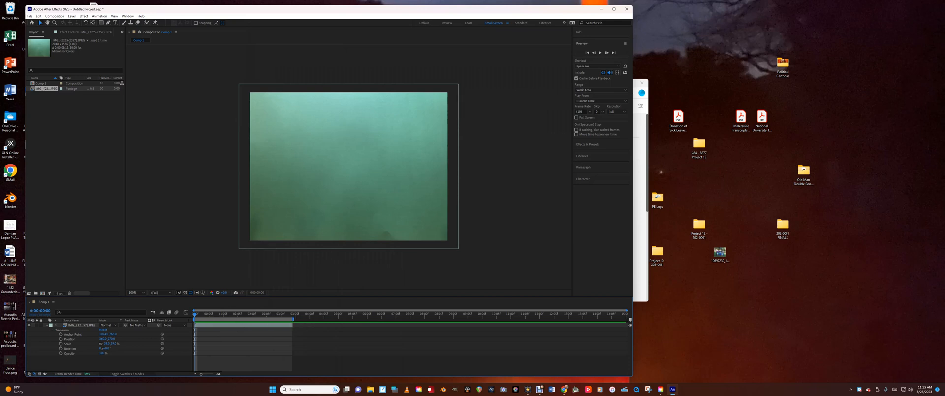
pyautogui.press('space')
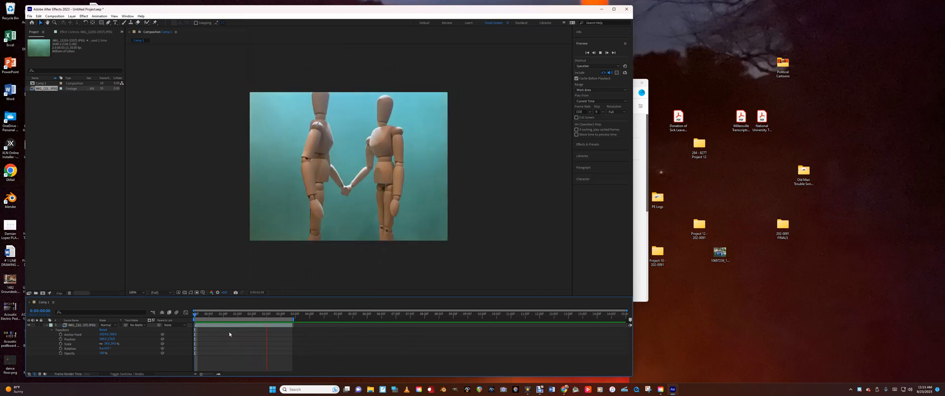
pyautogui.press('space')
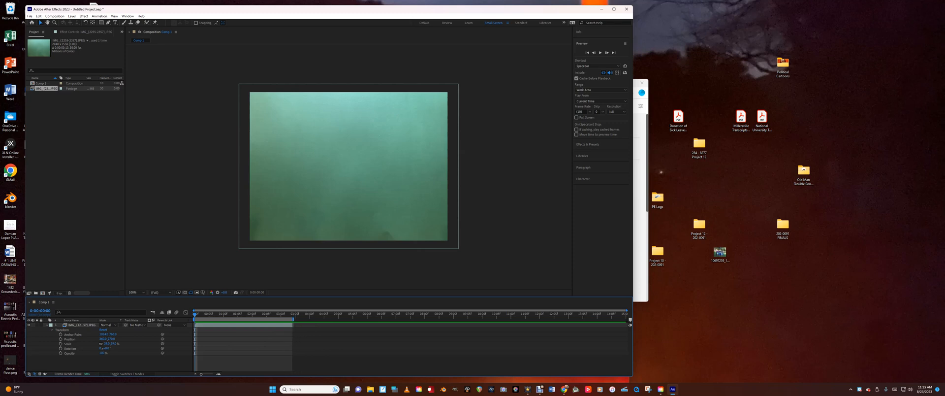
# Step: Extend the work area's end to about 6 seconds, select the sequence layer and preview it
pyautogui.moveTo(293, 319); pyautogui.dragTo(367, 319)
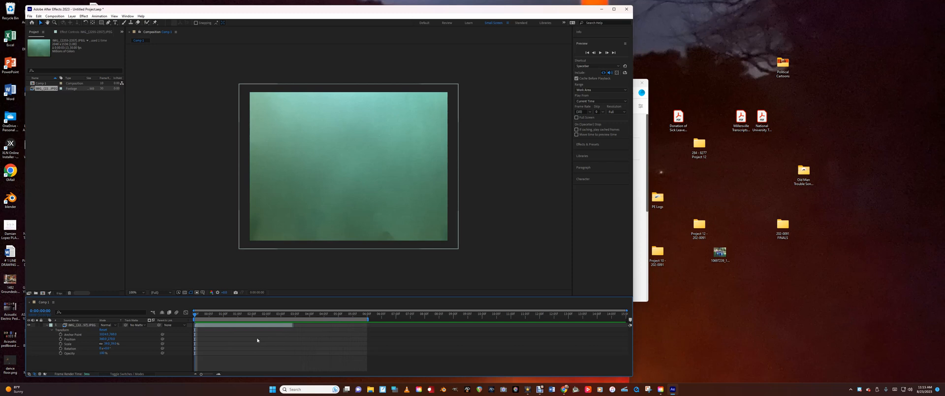
pyautogui.click(212, 326)
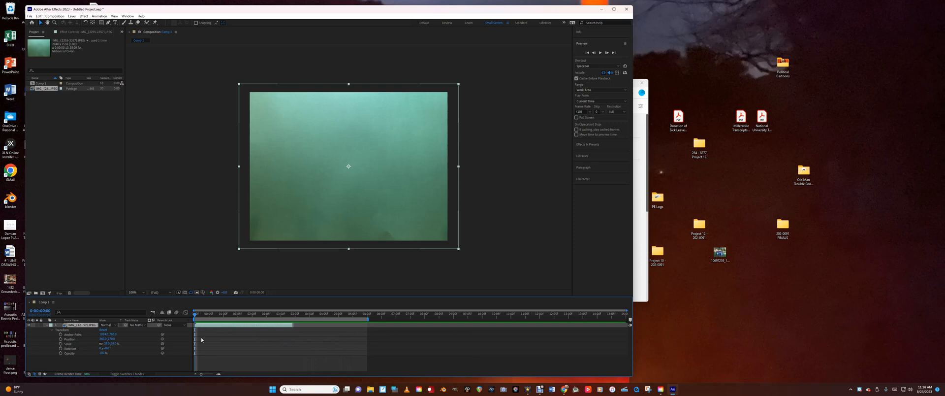
pyautogui.press('space')
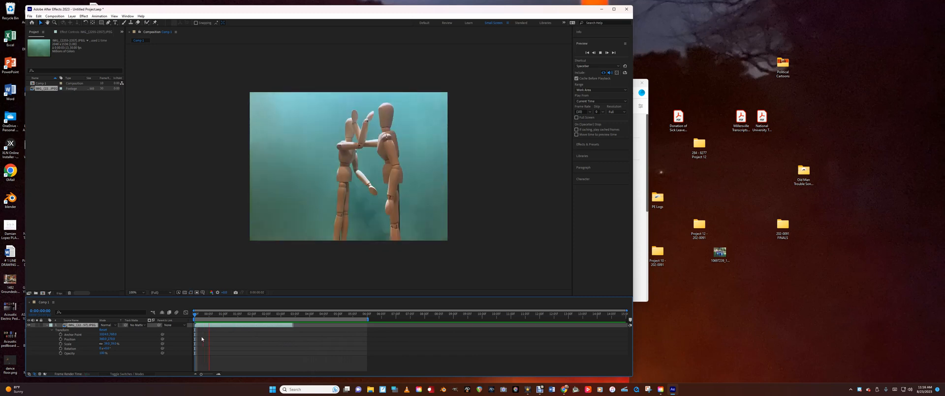
pyautogui.press('space')
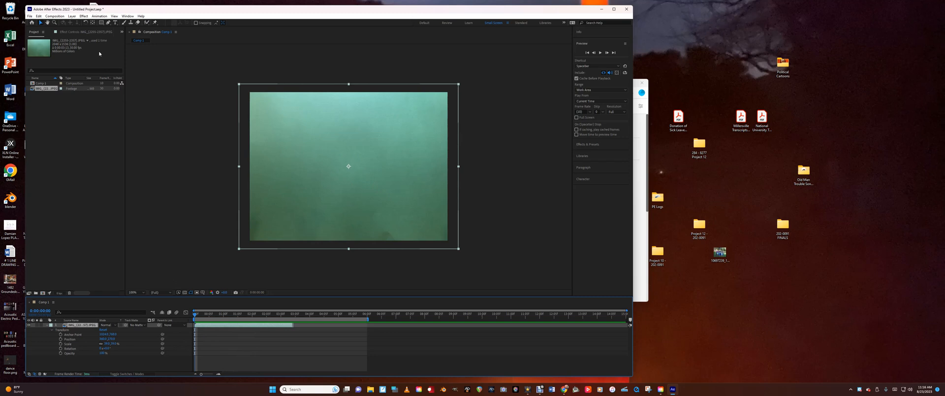
# Step: Try speeding up the sequence layer with a Time Stretch factor of about 80% and preview the result
pyautogui.click(71, 16)
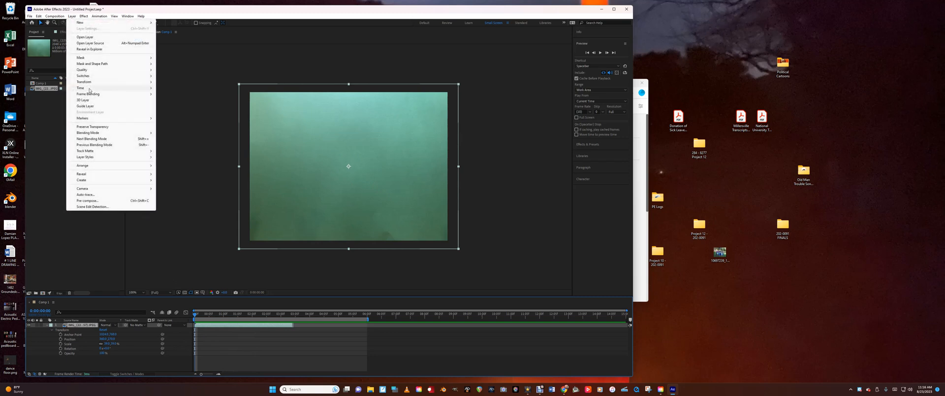
pyautogui.moveTo(90, 89)
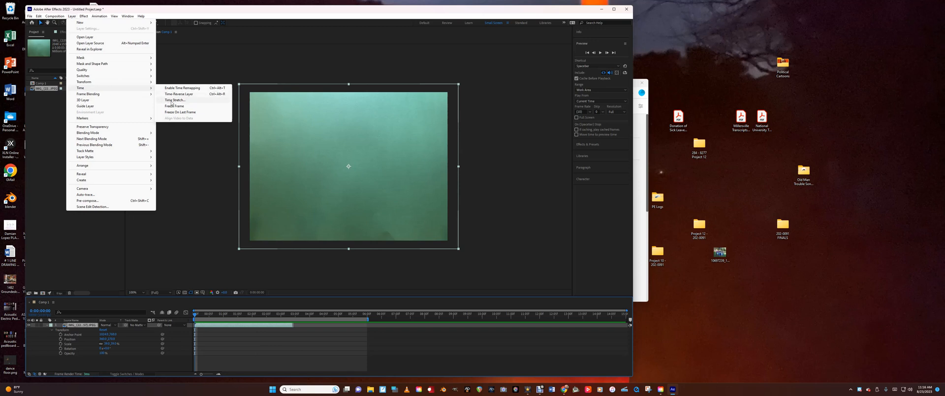
pyautogui.click(74, 18)
pyautogui.click(74, 18)
pyautogui.moveTo(93, 87)
pyautogui.click(171, 101)
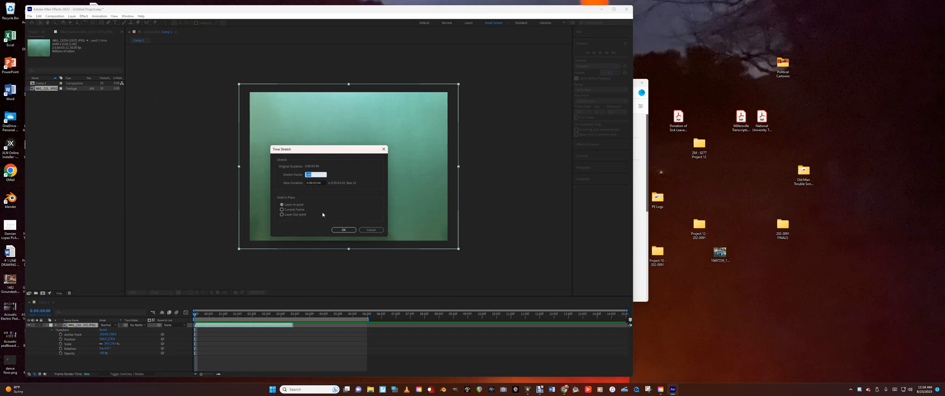
pyautogui.click(307, 175)
pyautogui.moveTo(312, 174); pyautogui.dragTo(306, 175)
pyautogui.write('9')
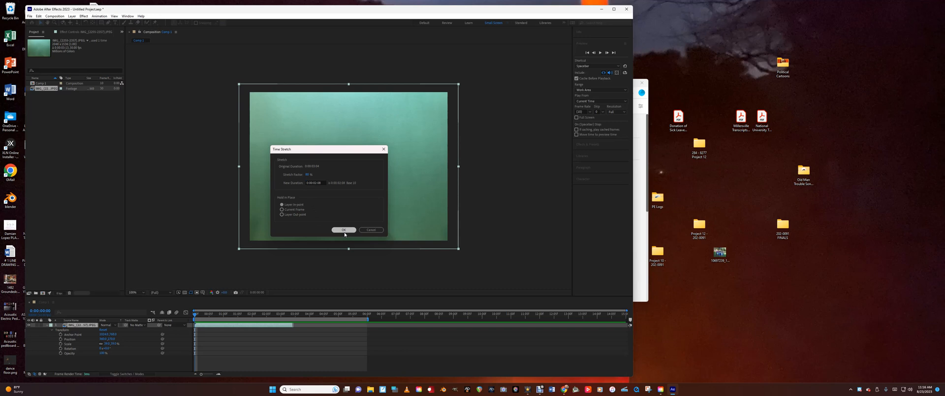
pyautogui.click(345, 232)
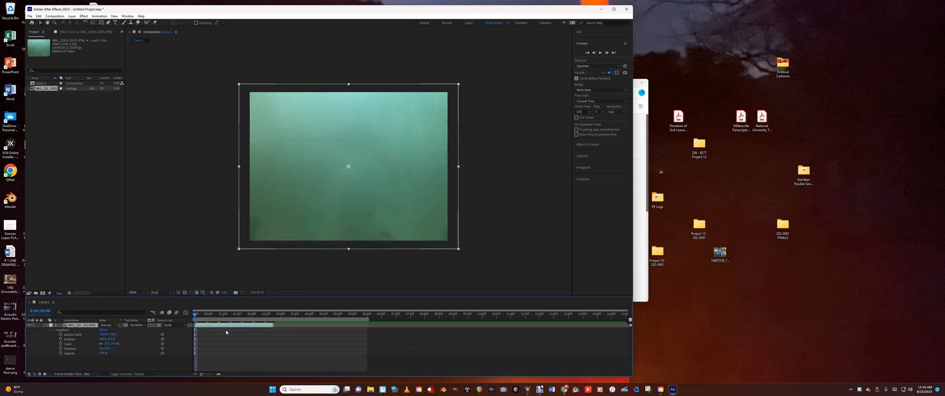
pyautogui.press('space')
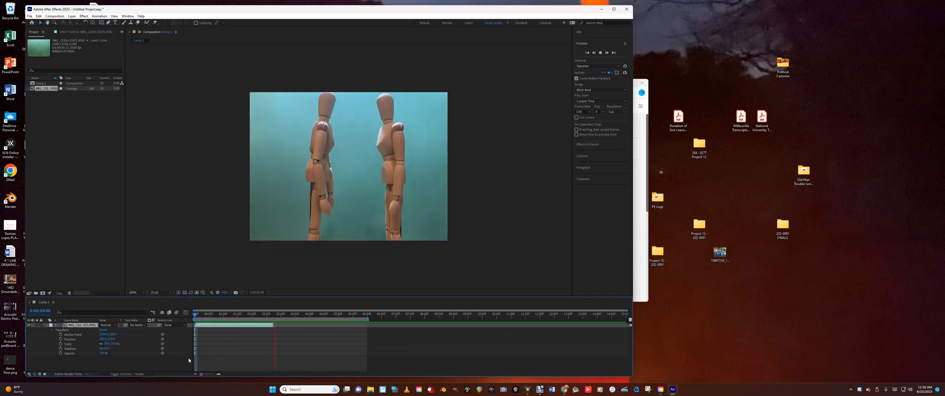
pyautogui.press('space')
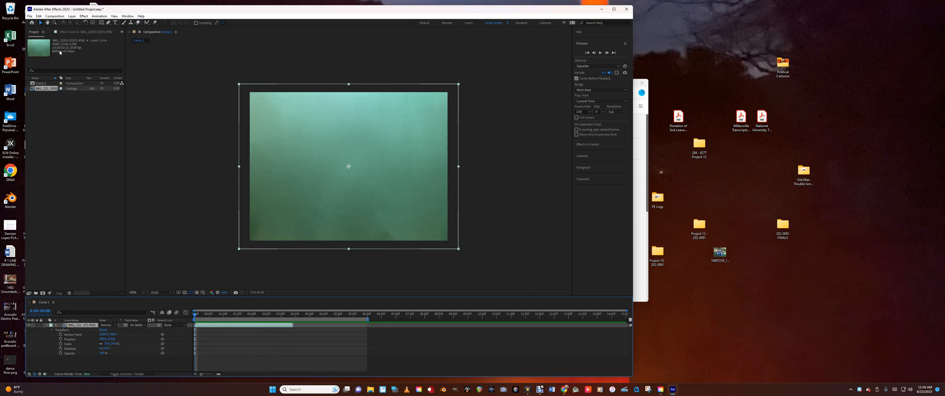
# Step: Slow down the sequence layer with Time Stretch so it lasts about 4 seconds, and preview the result
pyautogui.click(72, 16)
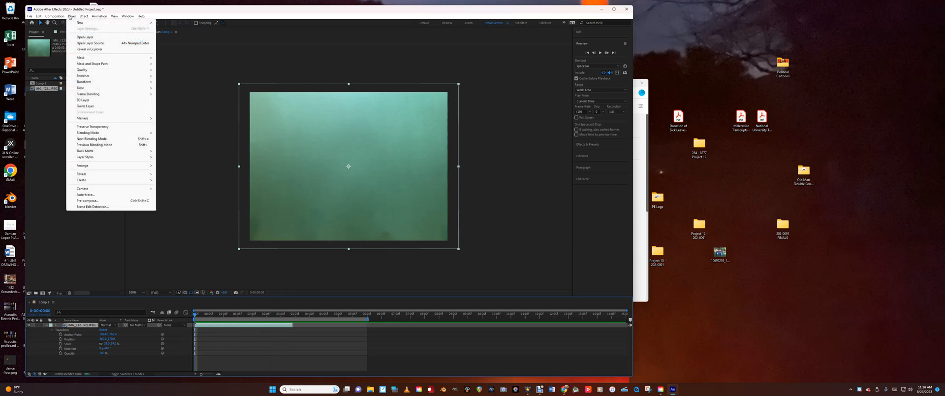
pyautogui.moveTo(115, 91)
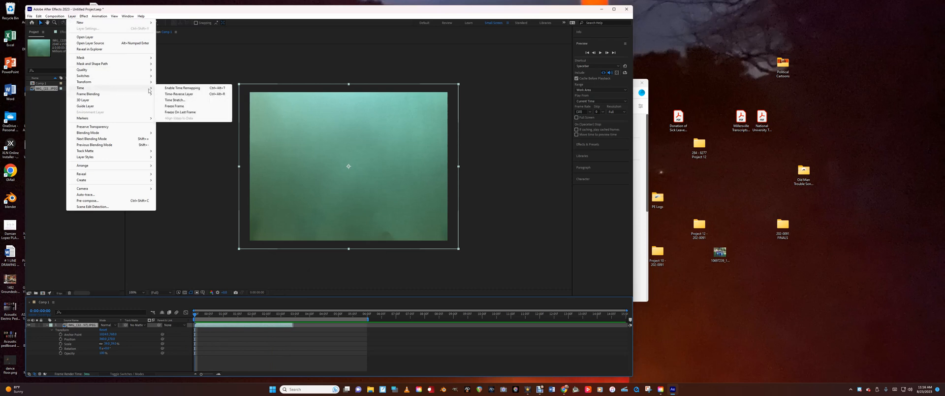
pyautogui.click(174, 100)
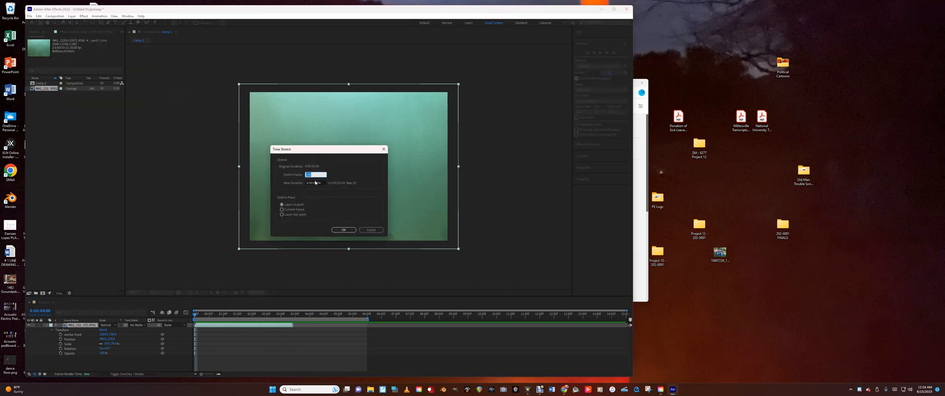
pyautogui.write('1')
pyautogui.click(344, 230)
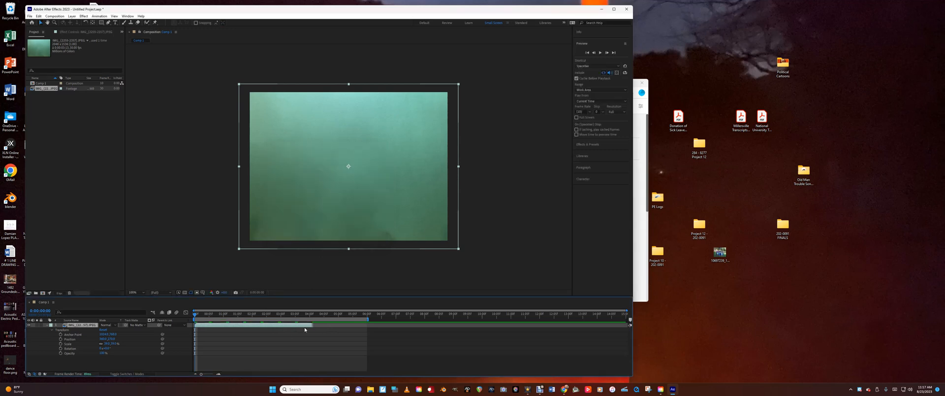
pyautogui.press('space')
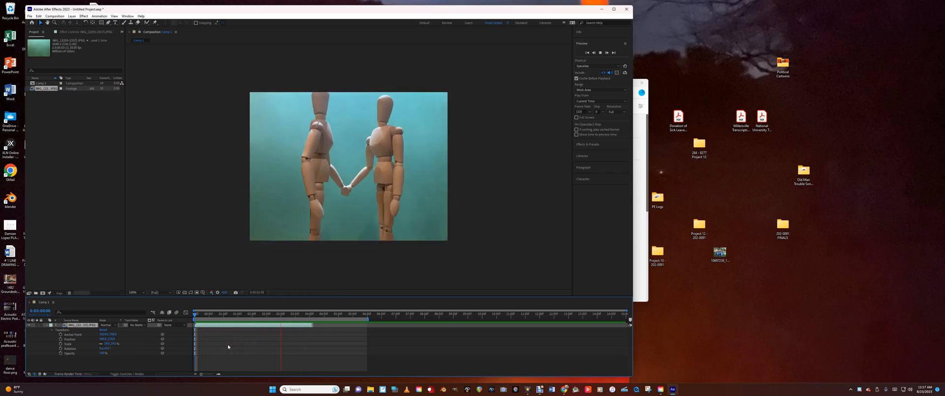
pyautogui.press('space')
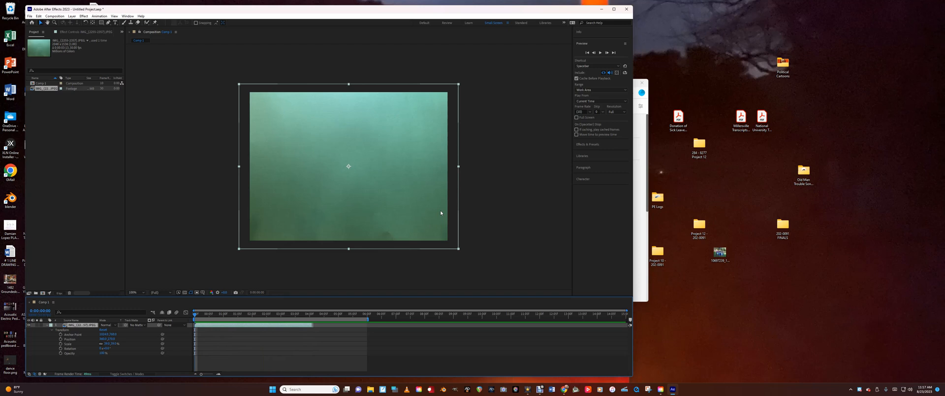
pyautogui.click(589, 56)
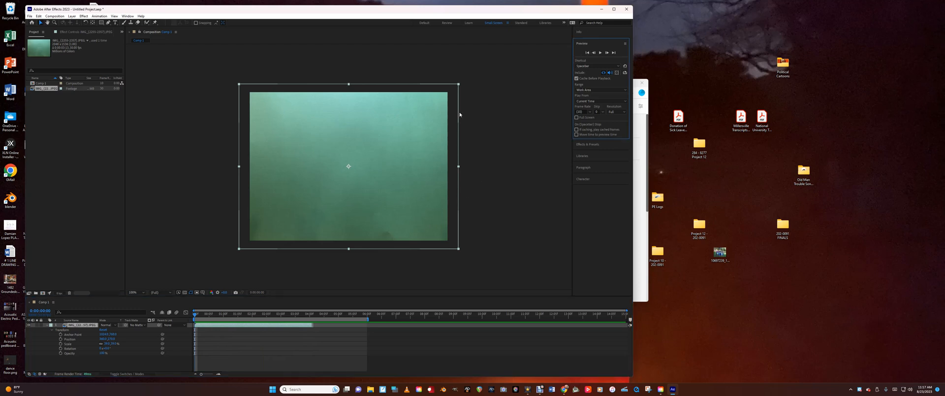
# Step: Try slowing the sequence layer with a Time Stretch factor of 140% and preview the result
pyautogui.click(245, 327)
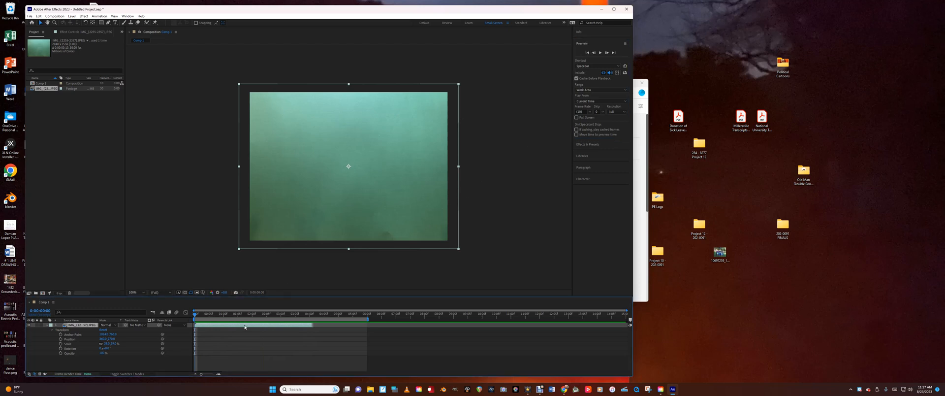
pyautogui.click(72, 16)
pyautogui.moveTo(97, 89)
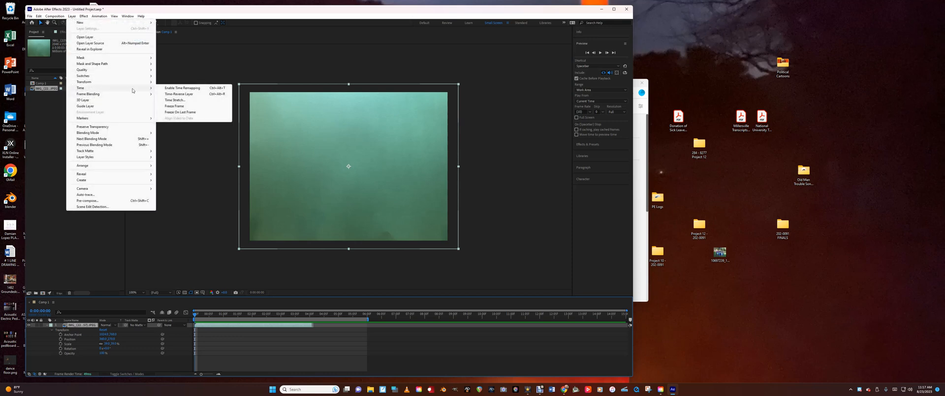
pyautogui.click(168, 100)
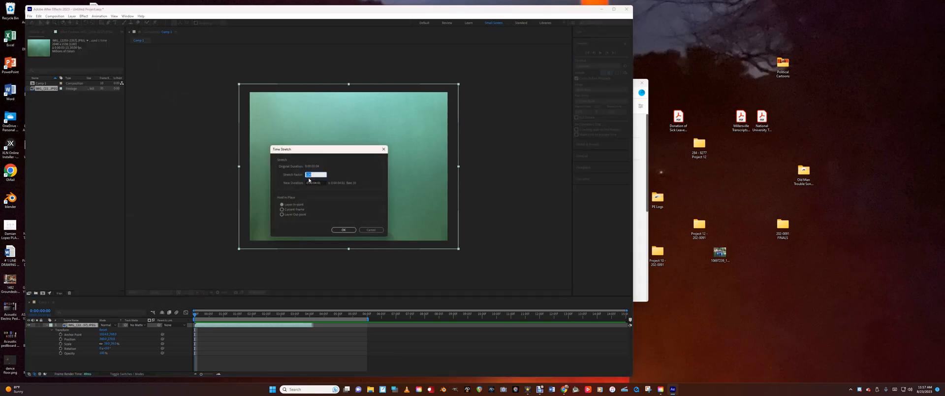
pyautogui.write('140')
pyautogui.click(343, 231)
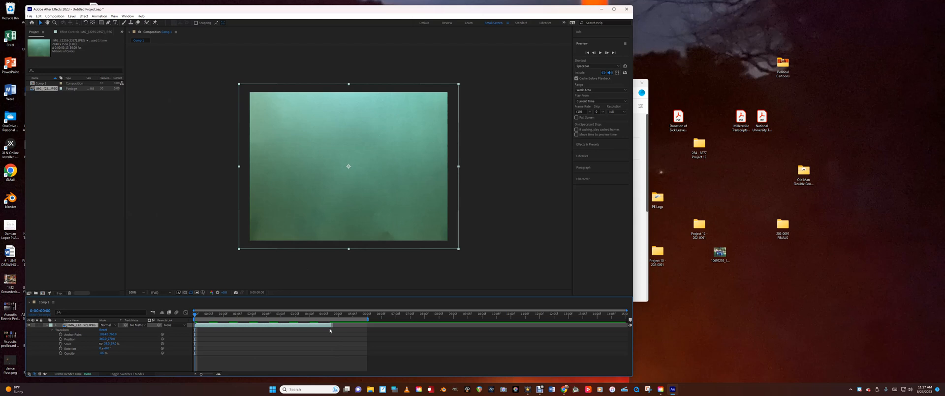
pyautogui.click(587, 48)
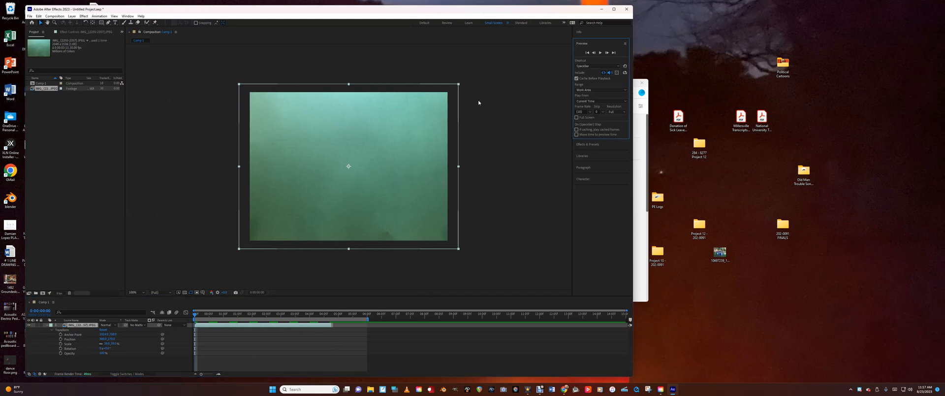
pyautogui.press('space')
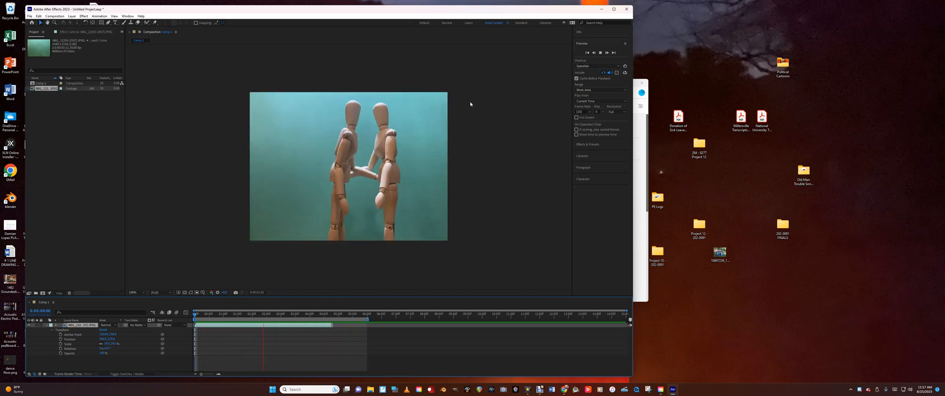
pyautogui.press('space')
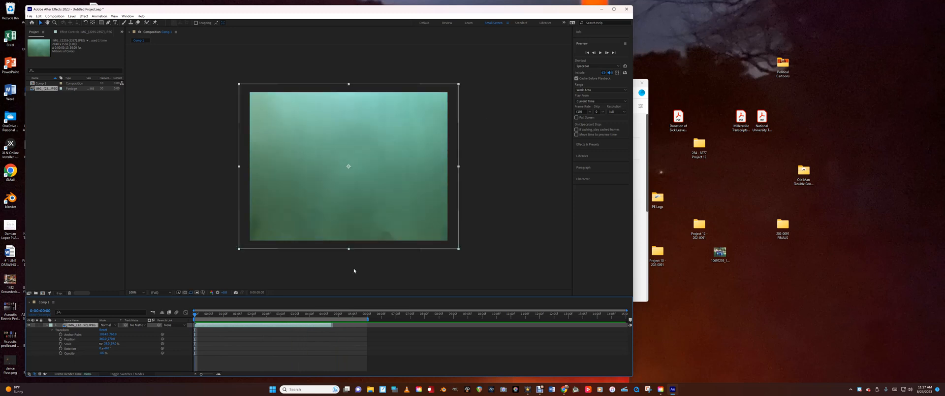
# Step: Time Stretch the sequence layer to about 5 seconds, preview it, and set the work area's end to match the layer's end
pyautogui.moveTo(367, 319)
pyautogui.mouseDown()
pyautogui.moveTo(332, 319)
pyautogui.moveTo(353, 319)
pyautogui.mouseUp()
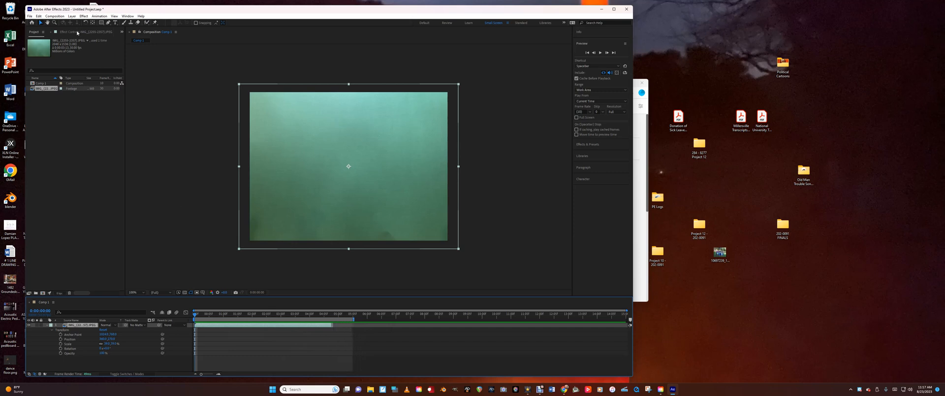
pyautogui.click(73, 16)
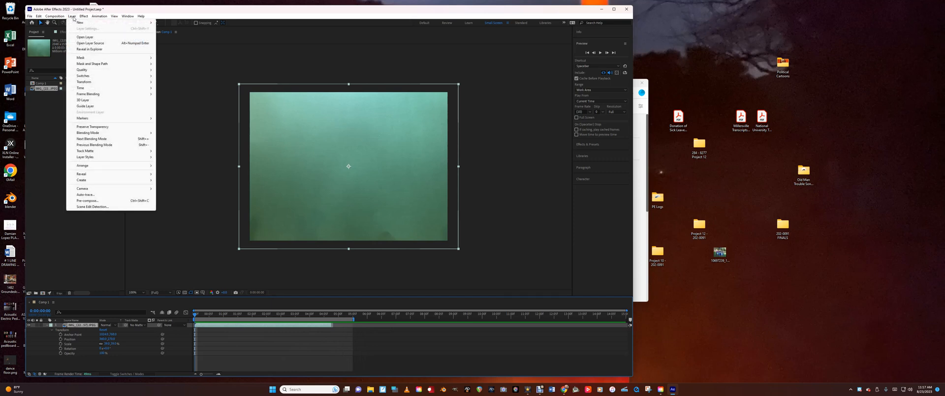
pyautogui.moveTo(86, 91)
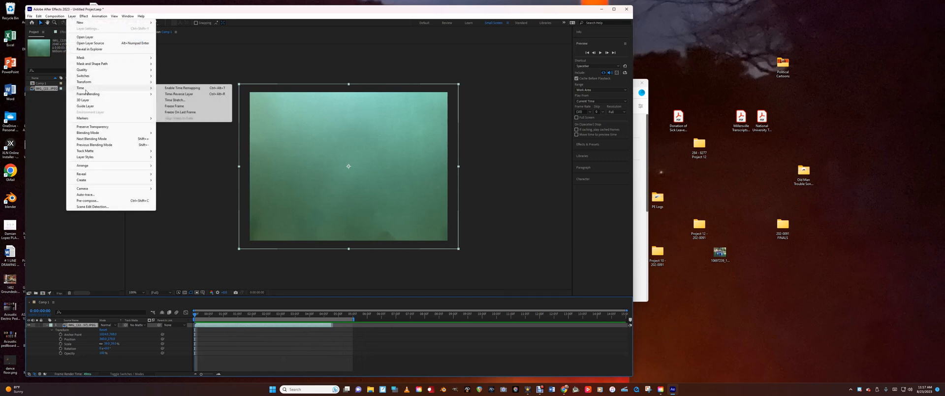
pyautogui.click(182, 100)
pyautogui.click(312, 175)
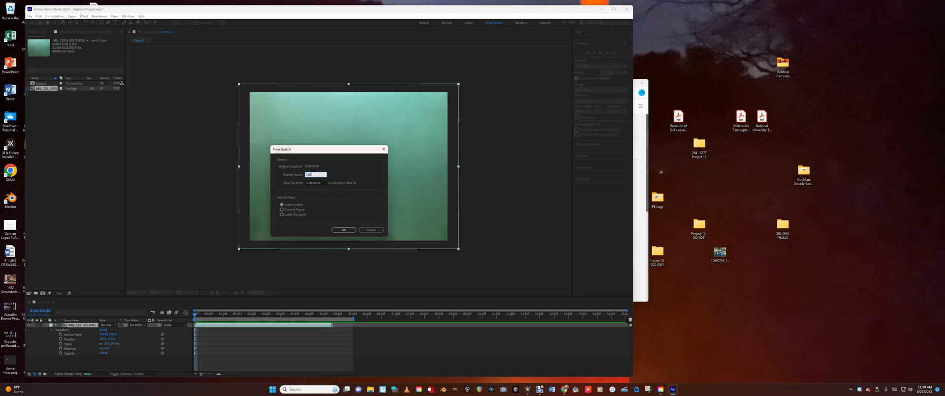
pyautogui.click(344, 229)
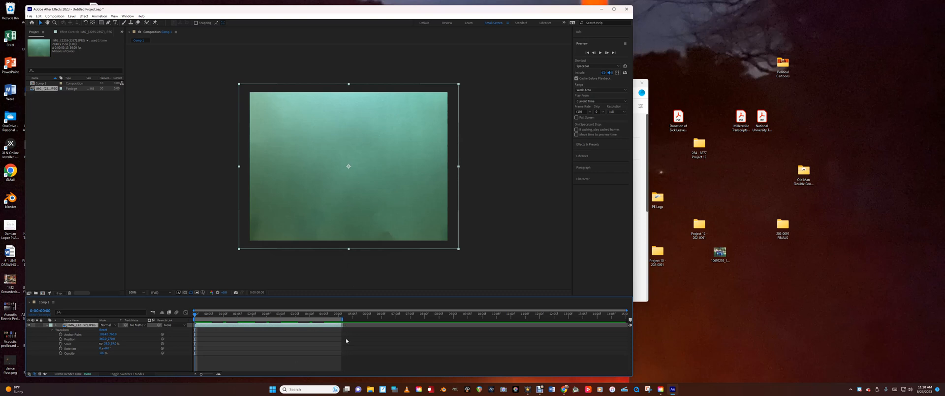
pyautogui.press('space')
pyautogui.moveTo(342, 320); pyautogui.dragTo(367, 319)
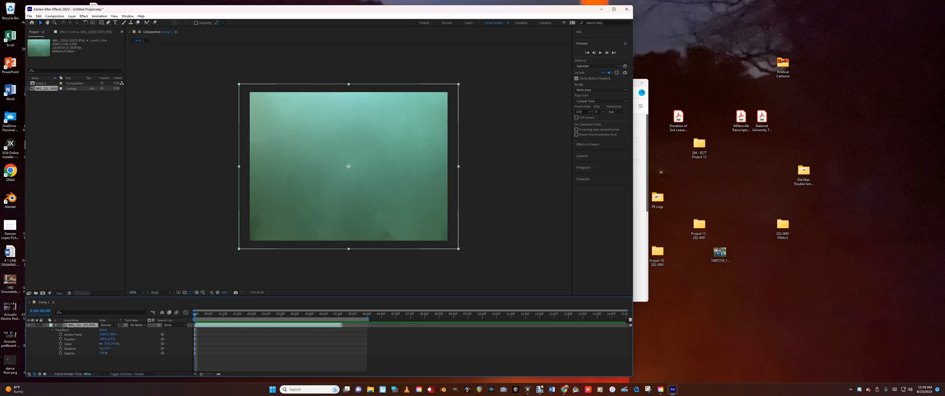
pyautogui.moveTo(367, 319); pyautogui.dragTo(341, 319)
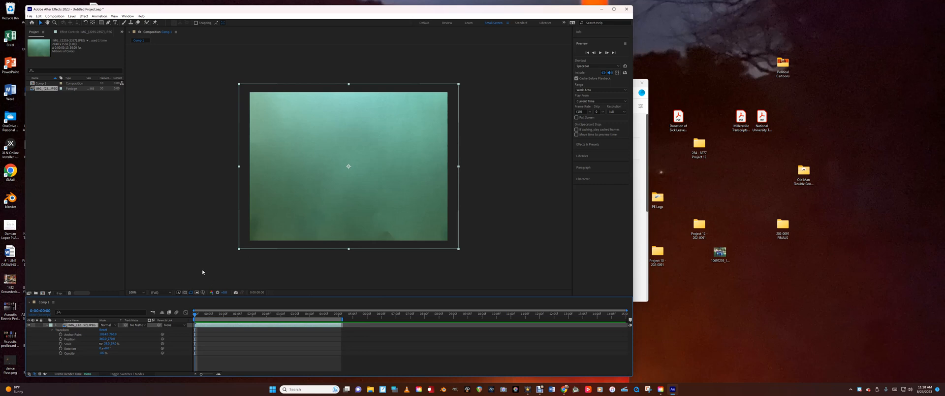
# Step: Check the sequence layer's Time Stretch settings and close them without making changes
pyautogui.click(72, 16)
pyautogui.moveTo(103, 89)
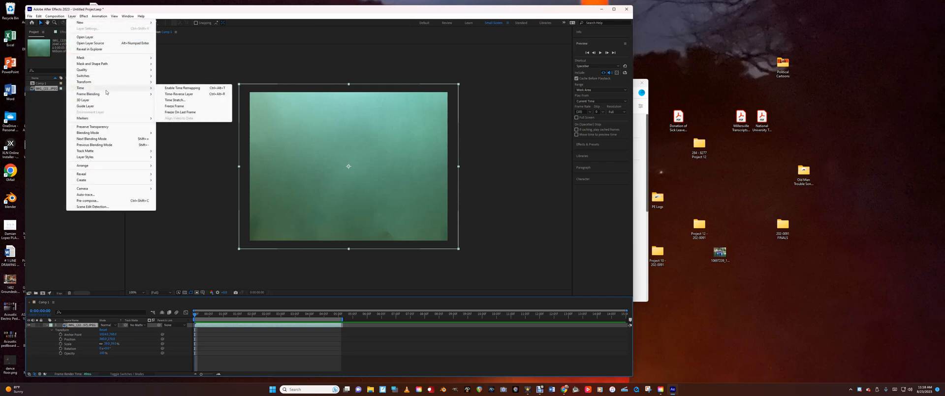
pyautogui.click(175, 101)
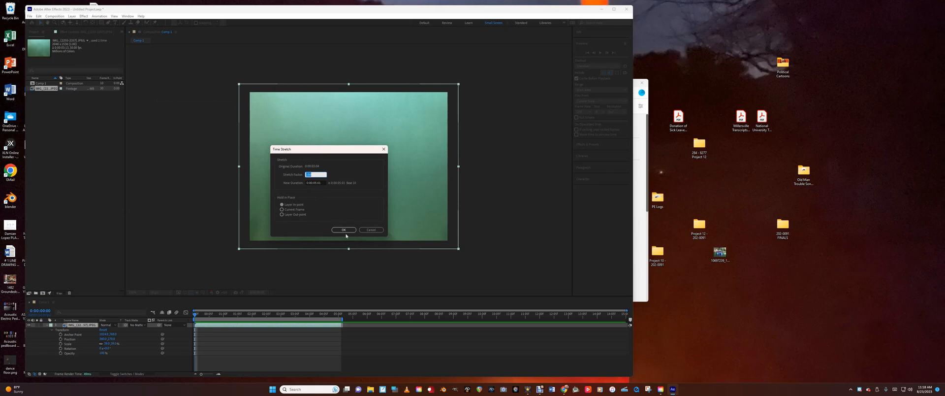
pyautogui.click(370, 230)
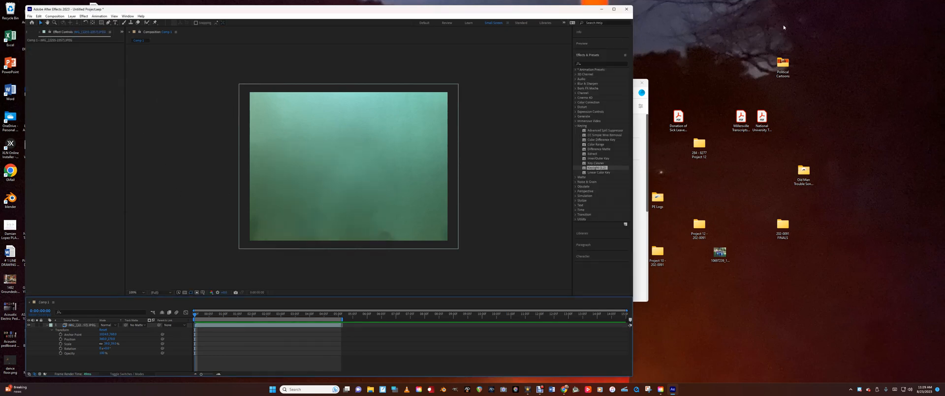
# Step: Collapse the sequence layer's properties and briefly play the animation preview
pyautogui.moveTo(552, 14); pyautogui.dragTo(624, 10)
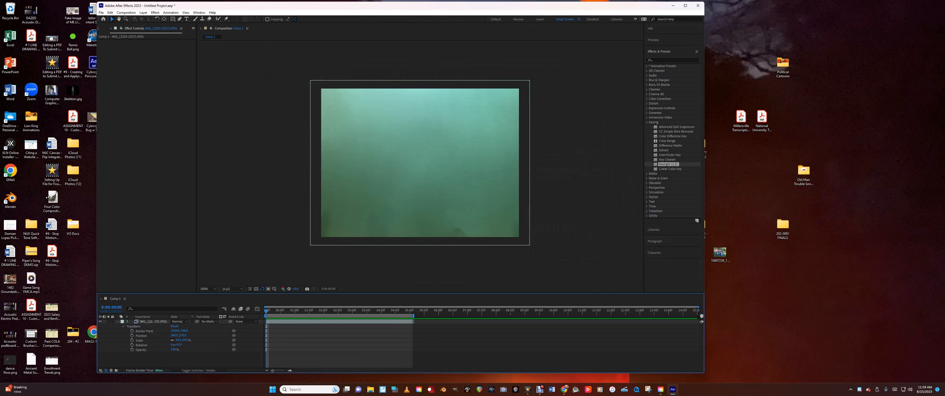
pyautogui.click(119, 322)
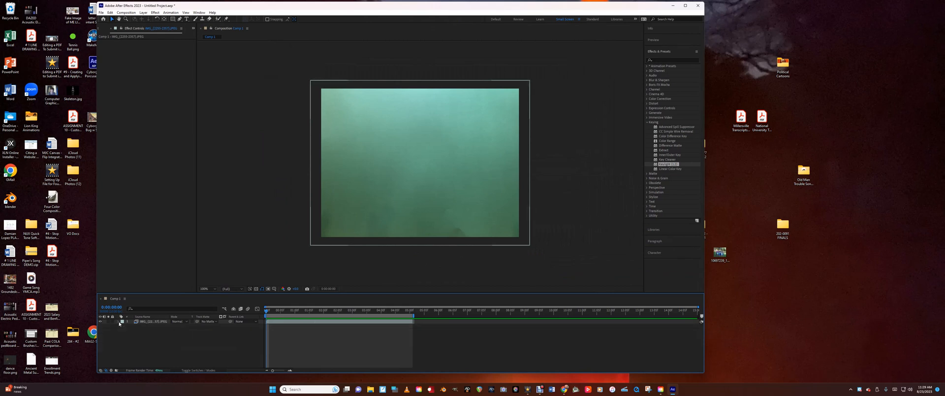
pyautogui.click(673, 51)
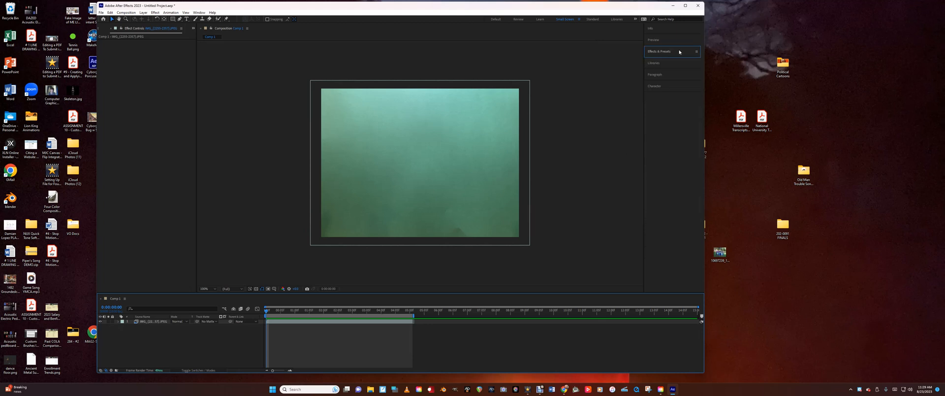
pyautogui.click(655, 41)
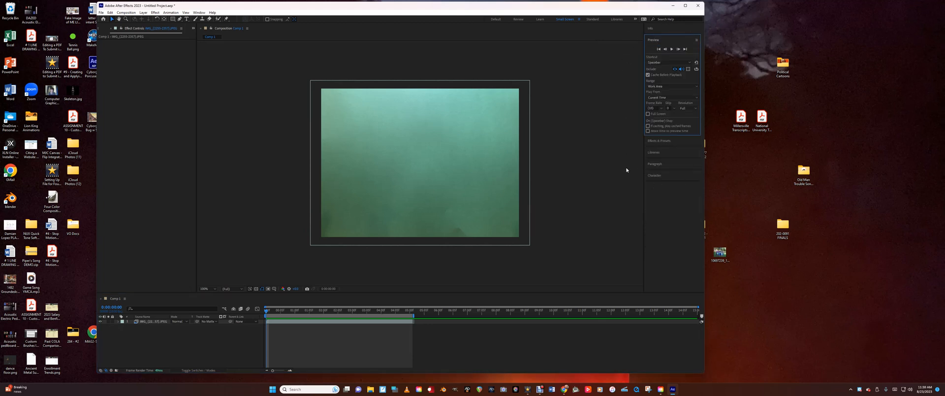
pyautogui.click(671, 49)
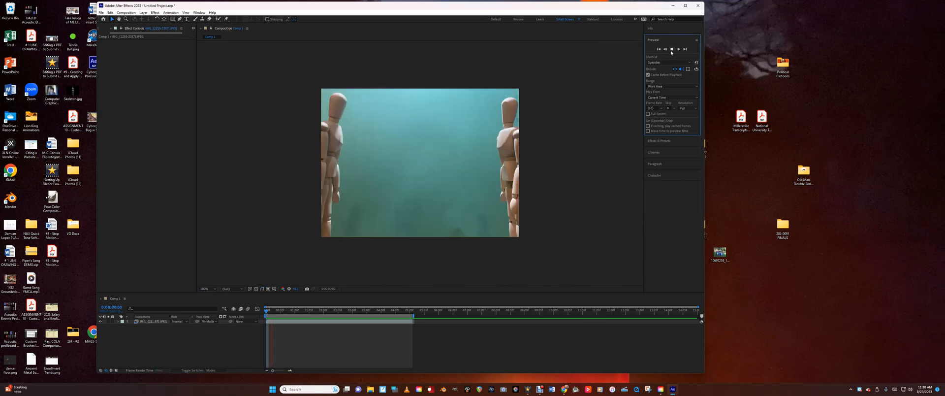
pyautogui.click(672, 49)
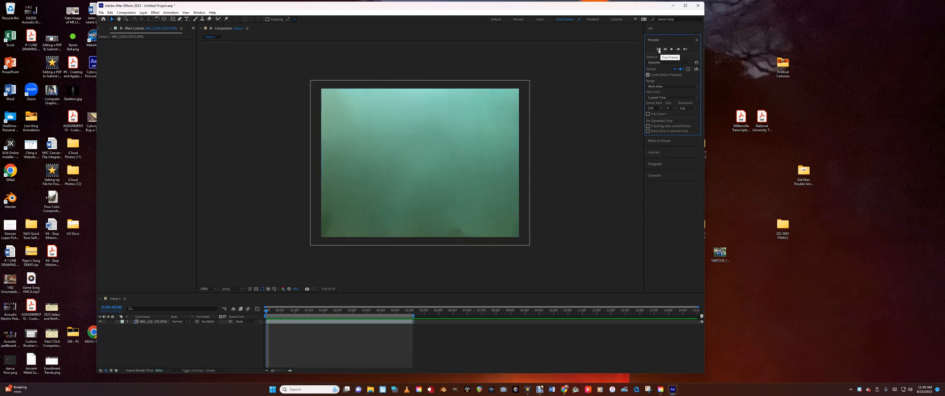
# Step: Find Keylight (1.2) among the Keying effects and apply it to the sequence layer
pyautogui.click(654, 141)
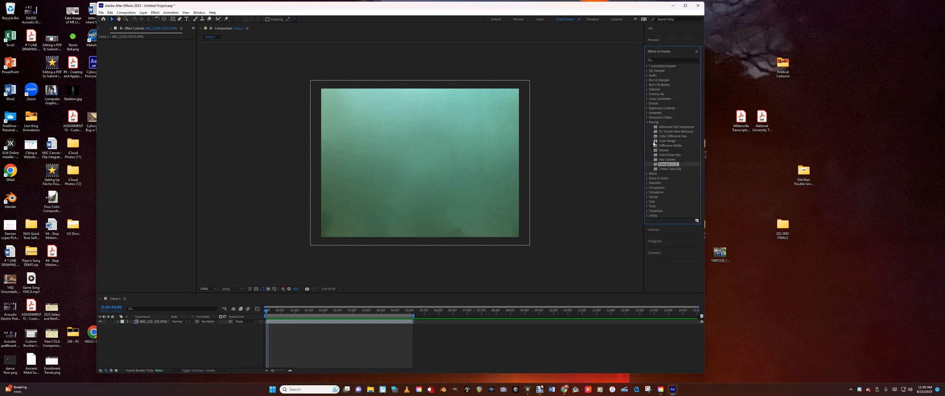
pyautogui.click(647, 118)
pyautogui.click(649, 117)
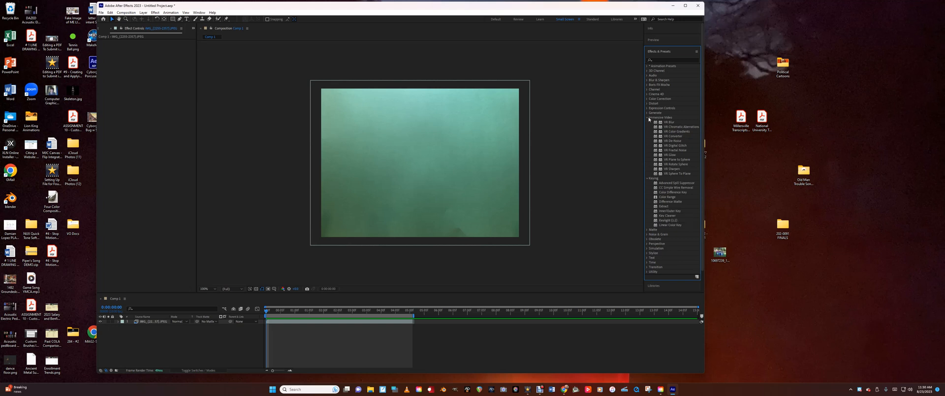
pyautogui.click(647, 118)
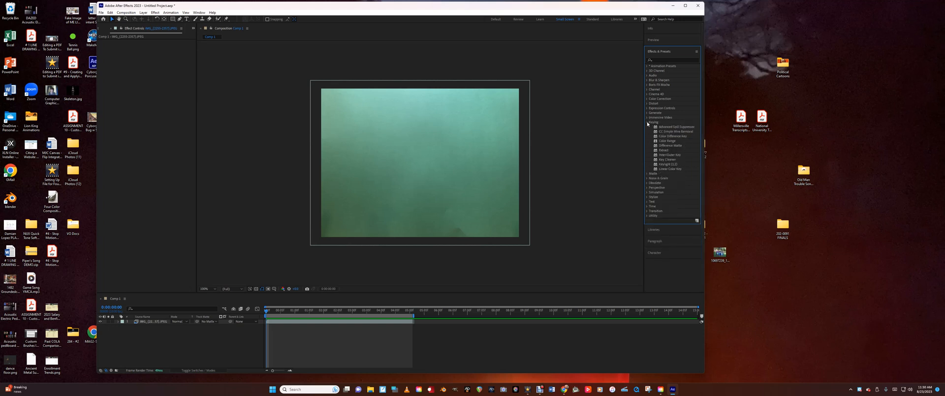
pyautogui.click(647, 122)
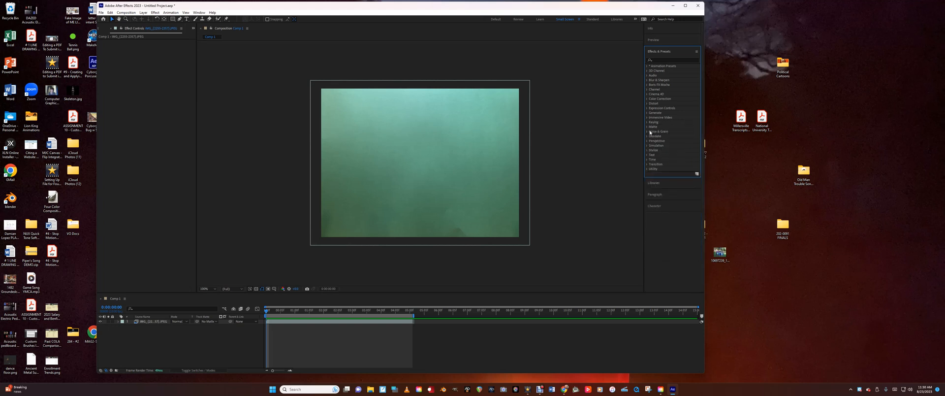
pyautogui.click(655, 39)
pyautogui.click(655, 141)
pyautogui.click(647, 122)
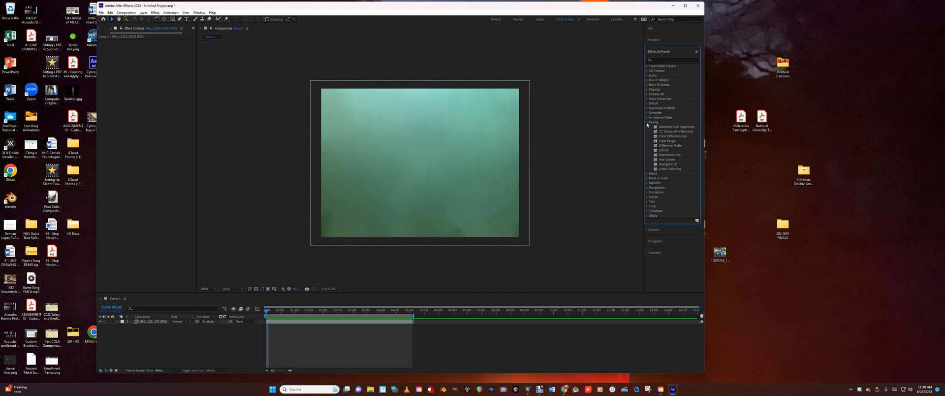
pyautogui.click(667, 165)
pyautogui.moveTo(667, 166); pyautogui.dragTo(326, 322)
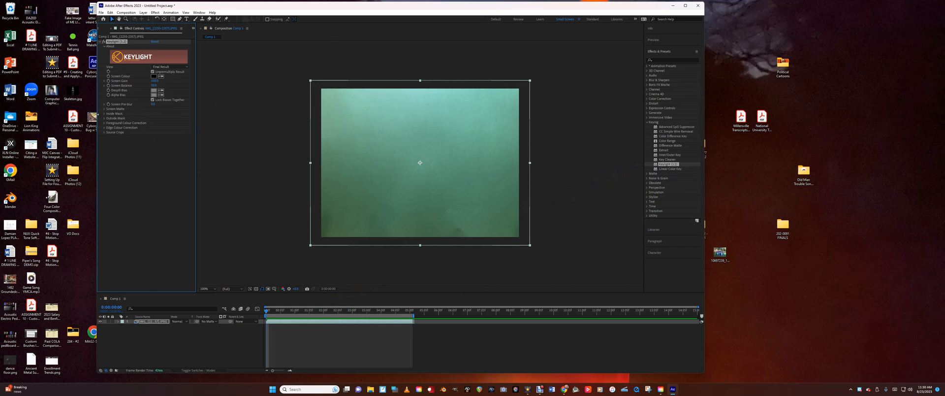
# Step: Check that Keylight (1.2) is listed under the sequence layer's effects, then collapse the layer's properties
pyautogui.click(118, 323)
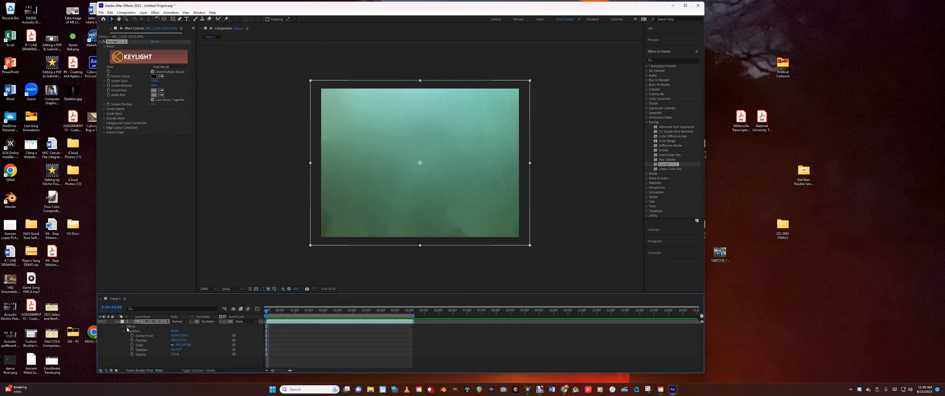
pyautogui.click(123, 327)
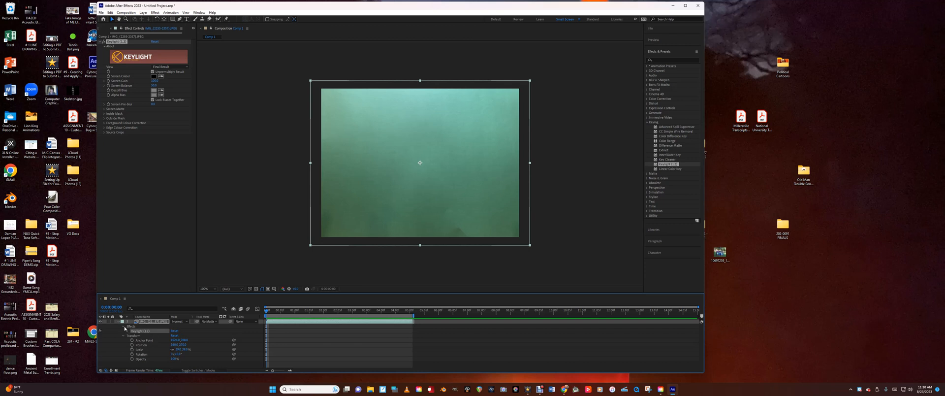
pyautogui.click(123, 326)
pyautogui.click(117, 322)
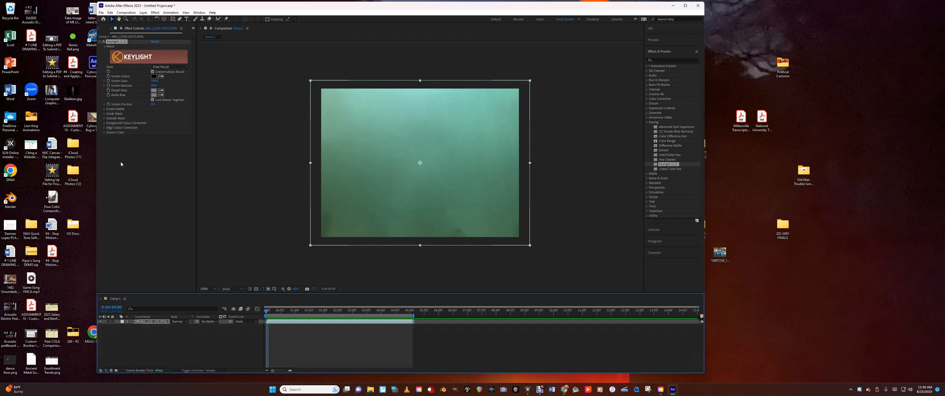
# Step: Go to a frame showing both mannequins and sample the teal background between them as Keylight's Screen Colour
pyautogui.moveTo(265, 314); pyautogui.dragTo(279, 313)
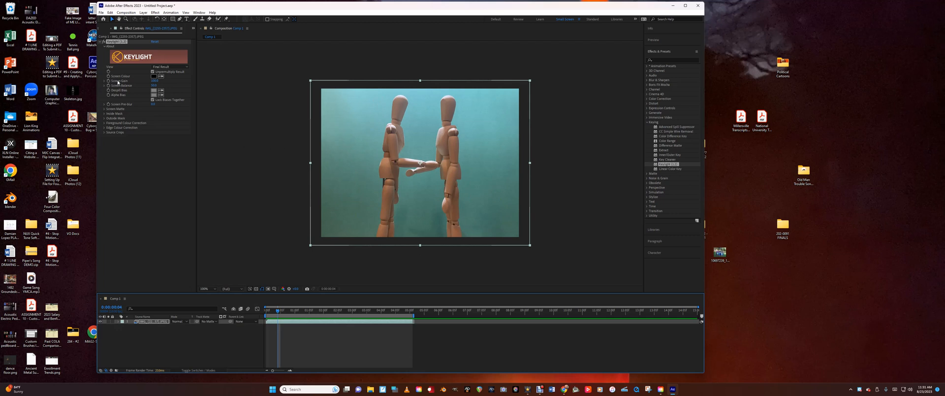
pyautogui.click(162, 77)
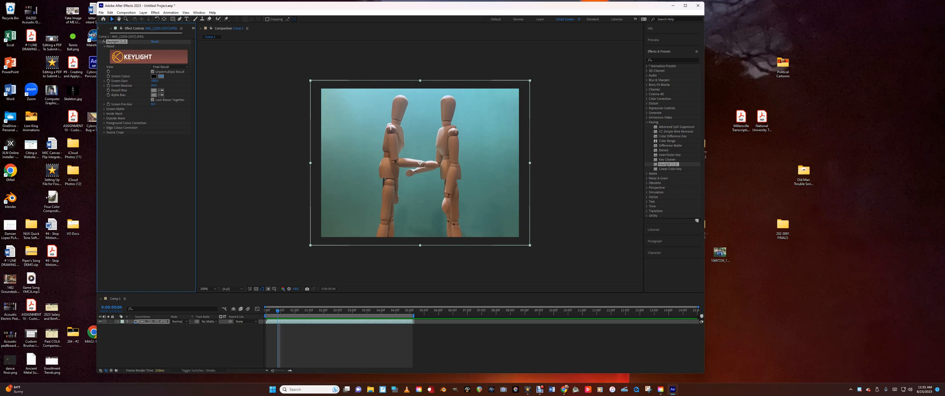
pyautogui.click(420, 132)
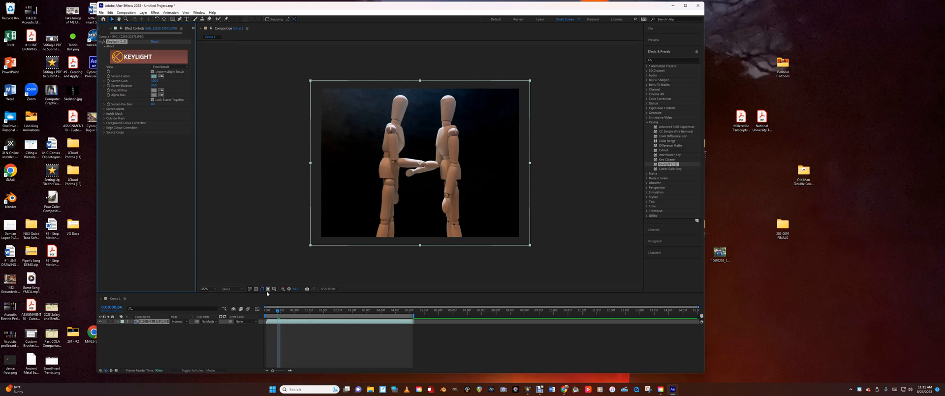
# Step: Check the keyed animation and switch Keylight's View to Screen Matte at a frame showing both mannequins
pyautogui.press('space')
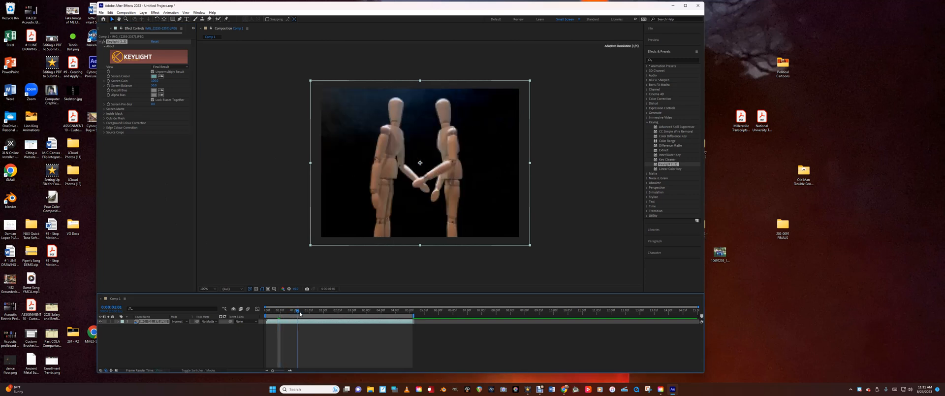
pyautogui.moveTo(320, 312); pyautogui.dragTo(261, 319)
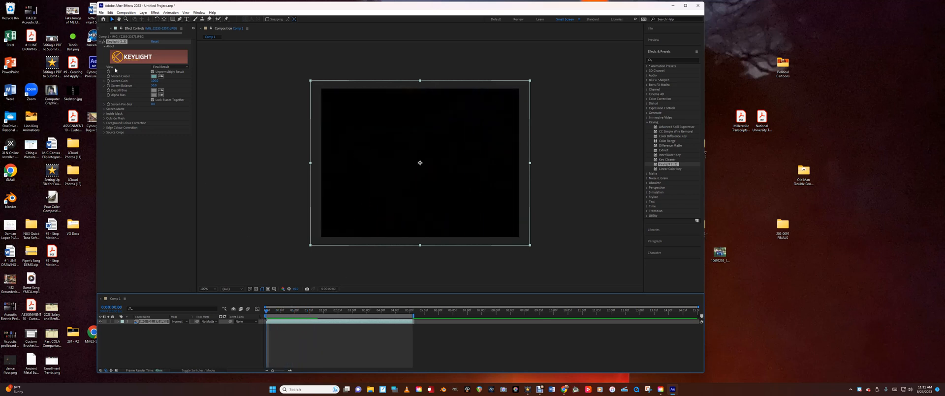
pyautogui.moveTo(267, 312); pyautogui.dragTo(284, 312)
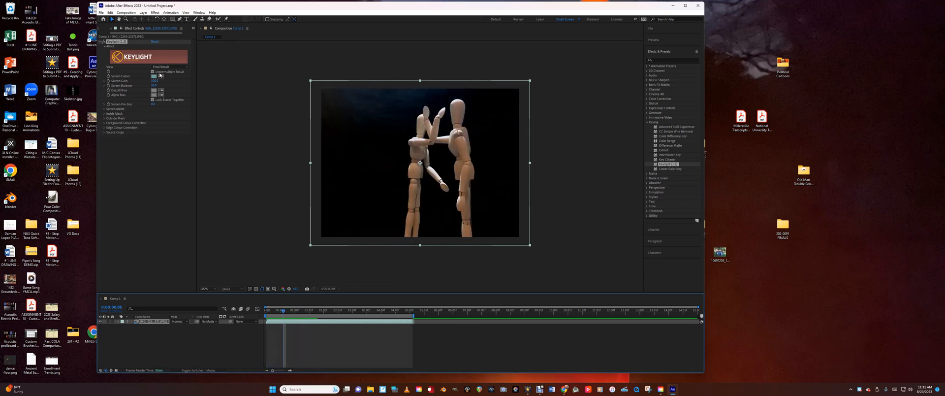
pyautogui.click(182, 71)
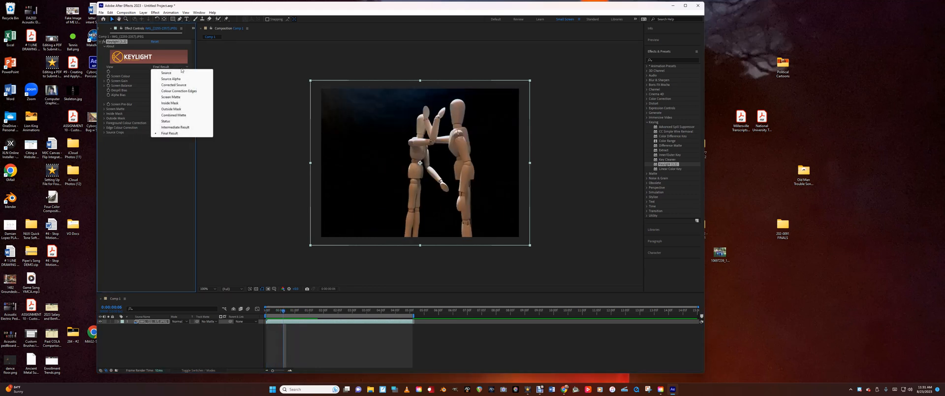
pyautogui.click(168, 97)
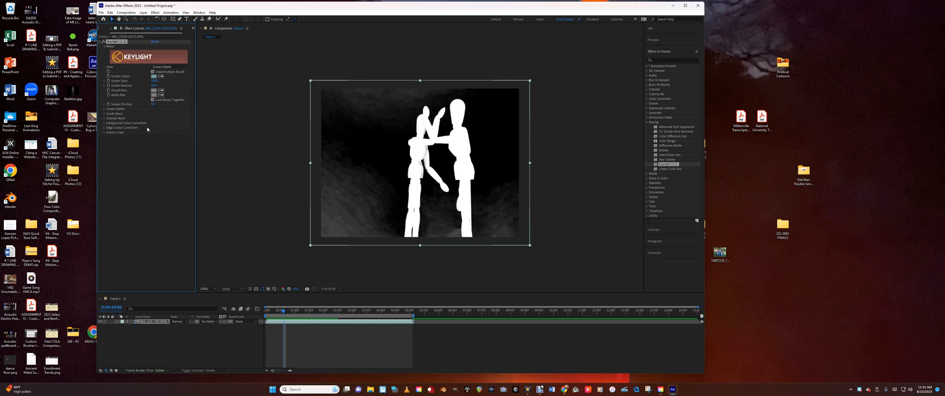
# Step: Raise Clip Black in Keylight's Screen Matte settings so the grey areas of the background turn solid black
pyautogui.click(105, 109)
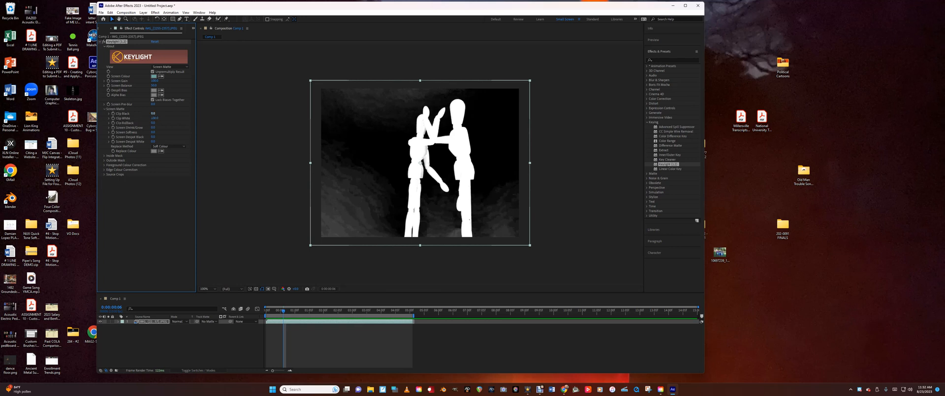
pyautogui.moveTo(153, 114); pyautogui.dragTo(173, 114)
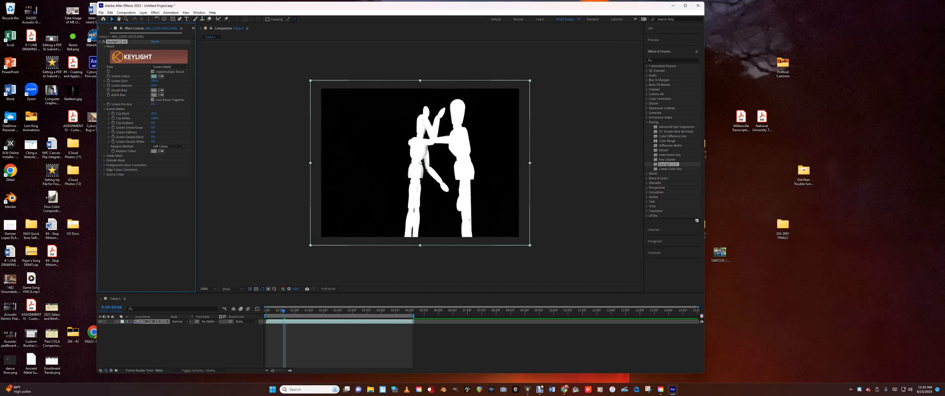
pyautogui.moveTo(154, 114)
pyautogui.mouseDown()
pyautogui.moveTo(183, 114)
pyautogui.moveTo(143, 116)
pyautogui.mouseUp()
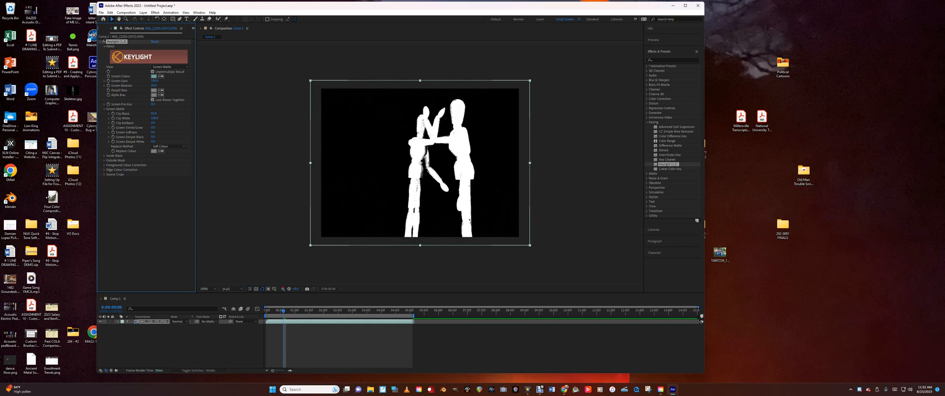
pyautogui.write('7')
pyautogui.press('Return')
pyautogui.moveTo(153, 113); pyautogui.dragTo(160, 114)
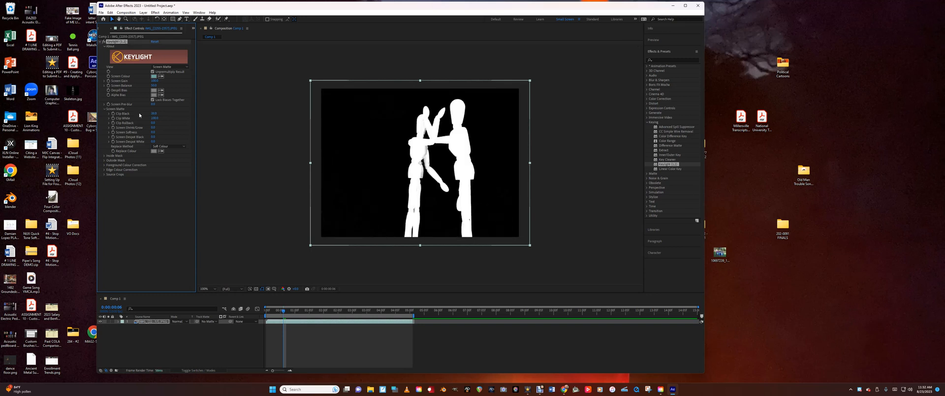
# Step: Play the screen matte from the start of the timeline to look for grey areas inside the mannequins
pyautogui.moveTo(284, 314); pyautogui.dragTo(263, 320)
pyautogui.press('space')
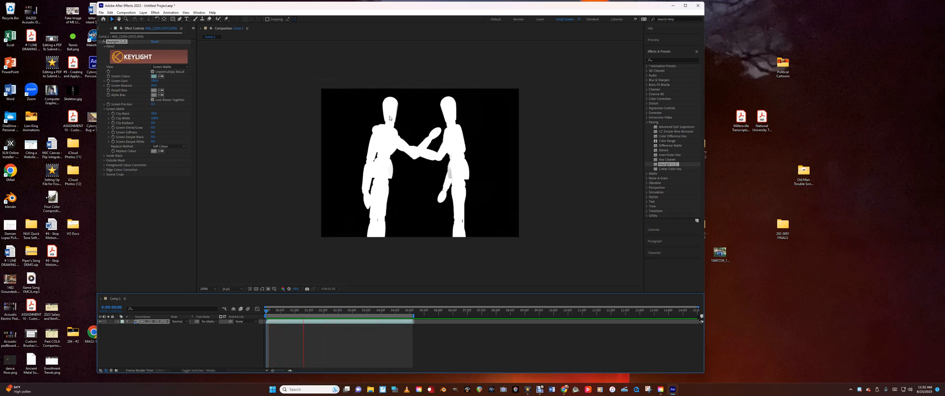
pyautogui.click(356, 170)
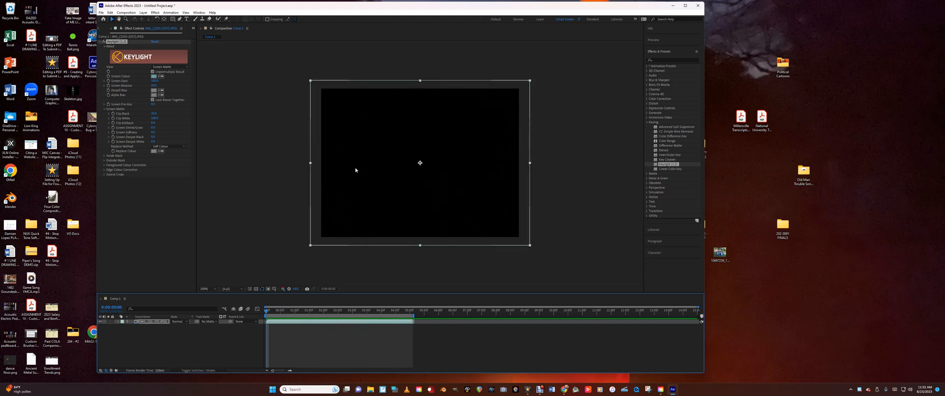
# Step: Lower Clip White in the Screen Matte settings at a mid-sequence frame so the mannequins become solid white
pyautogui.click(306, 312)
pyautogui.click(154, 118)
pyautogui.moveTo(154, 118); pyautogui.dragTo(142, 124)
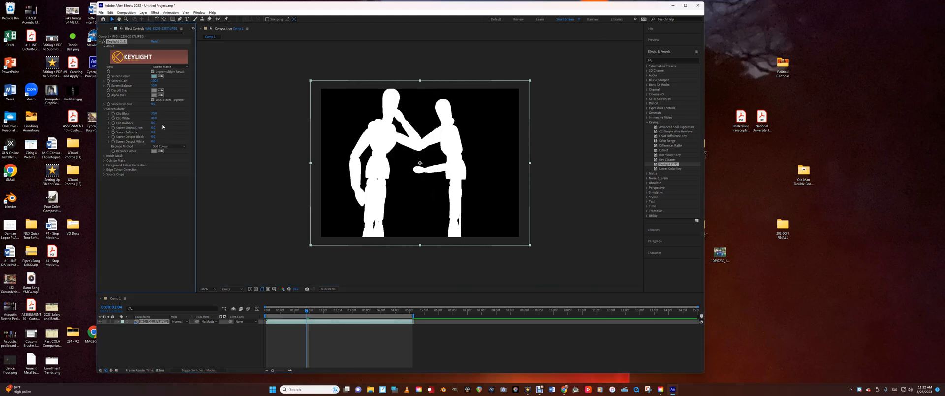
pyautogui.moveTo(154, 118); pyautogui.dragTo(180, 119)
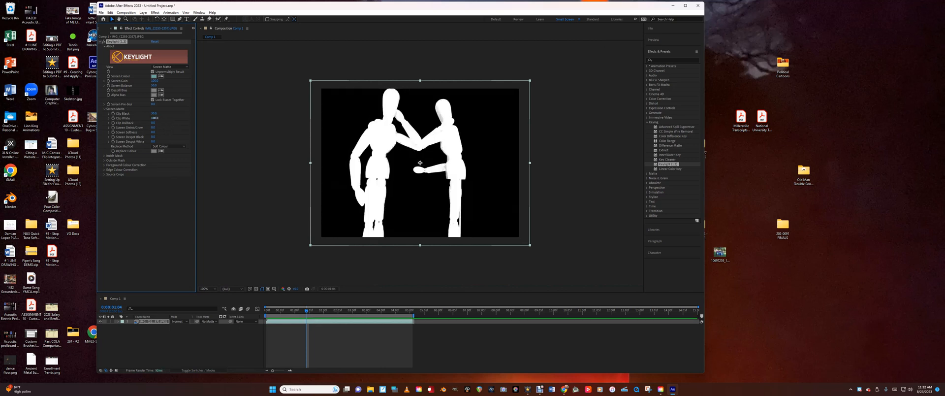
pyautogui.moveTo(155, 119); pyautogui.dragTo(152, 118)
pyautogui.moveTo(154, 119); pyautogui.dragTo(152, 118)
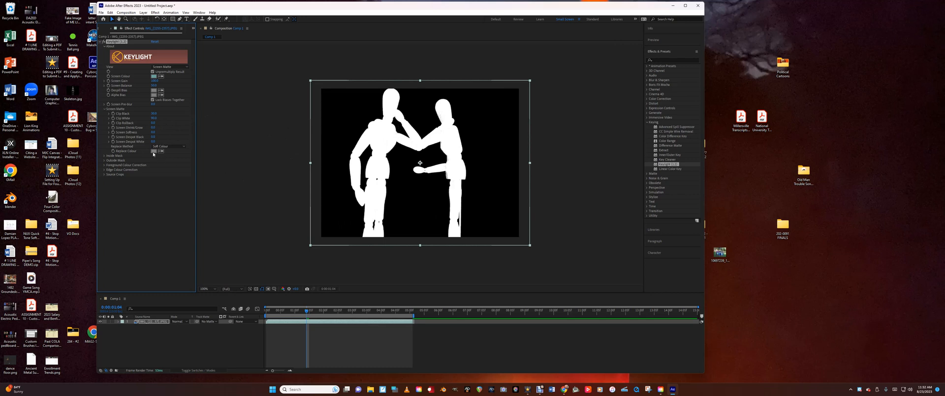
pyautogui.moveTo(152, 119); pyautogui.dragTo(168, 118)
pyautogui.moveTo(154, 119); pyautogui.dragTo(151, 118)
pyautogui.click(153, 114)
# Step: Replay the matte from the first frame to check the adjusted clip levels across the whole sequence
pyautogui.moveTo(306, 313); pyautogui.dragTo(261, 314)
pyautogui.press('space')
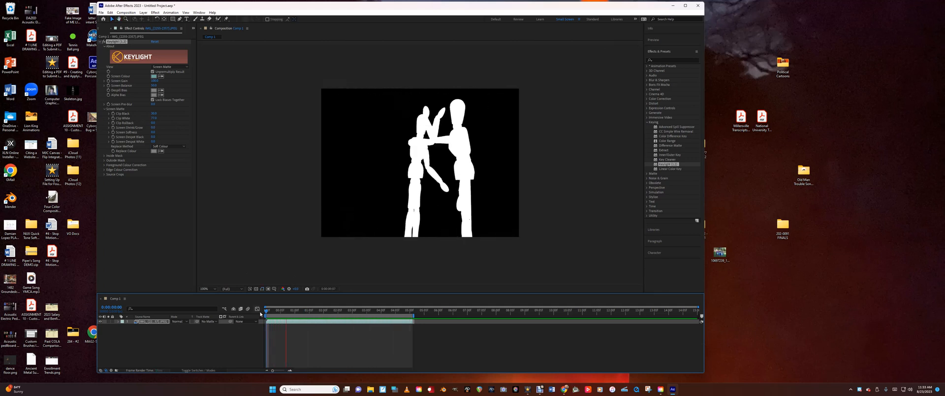
pyautogui.press('space')
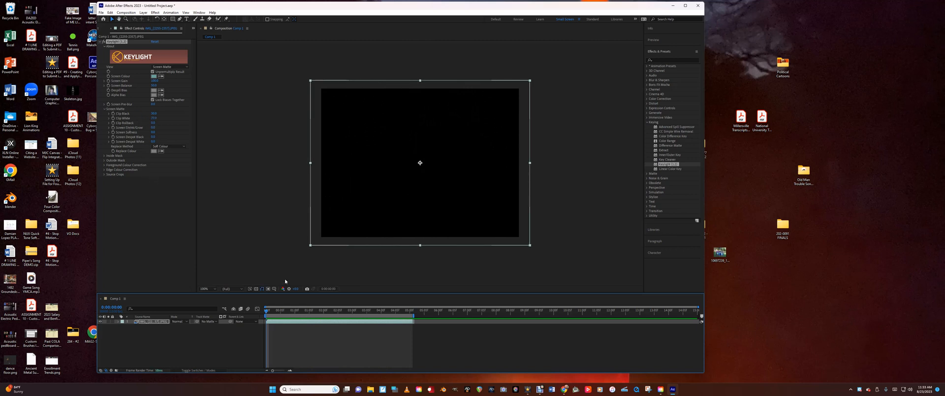
pyautogui.press('space')
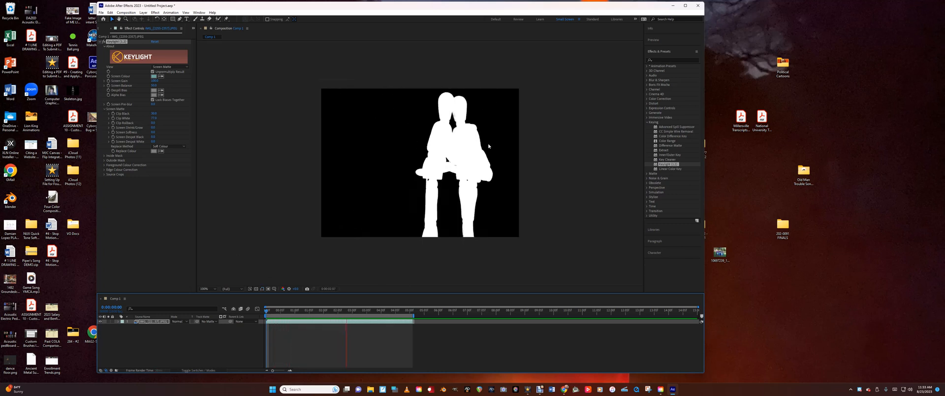
pyautogui.press('space')
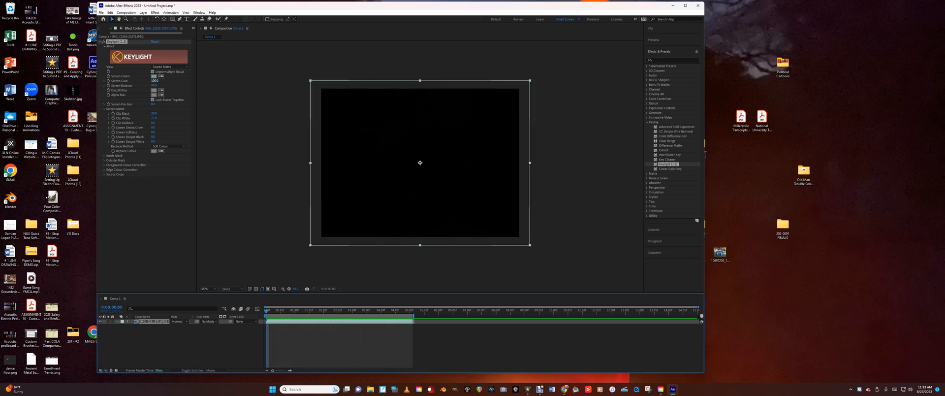
# Step: Set Keylight's View back to Final Result and preview the keyed animation
pyautogui.click(184, 69)
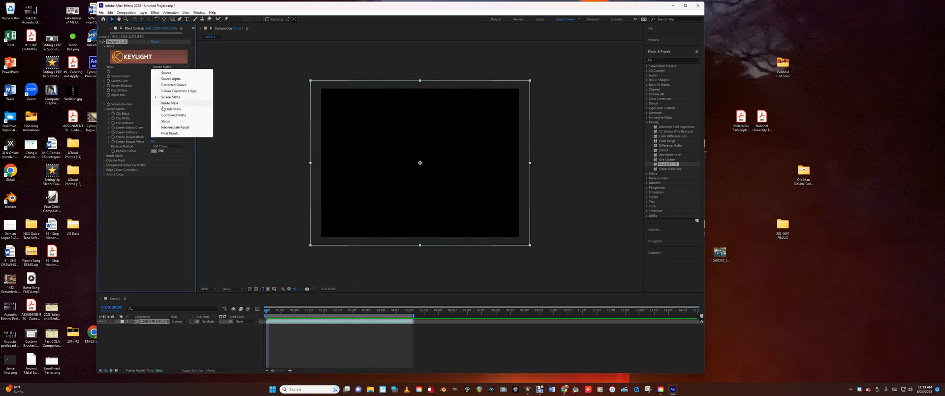
pyautogui.click(164, 134)
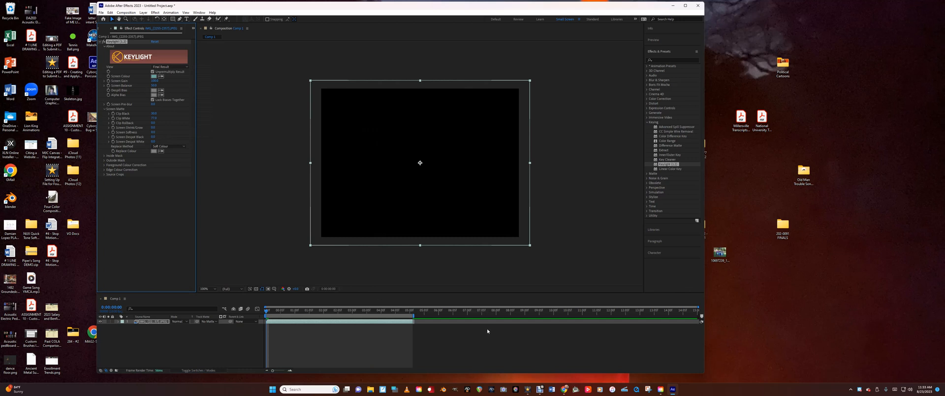
pyautogui.press('space')
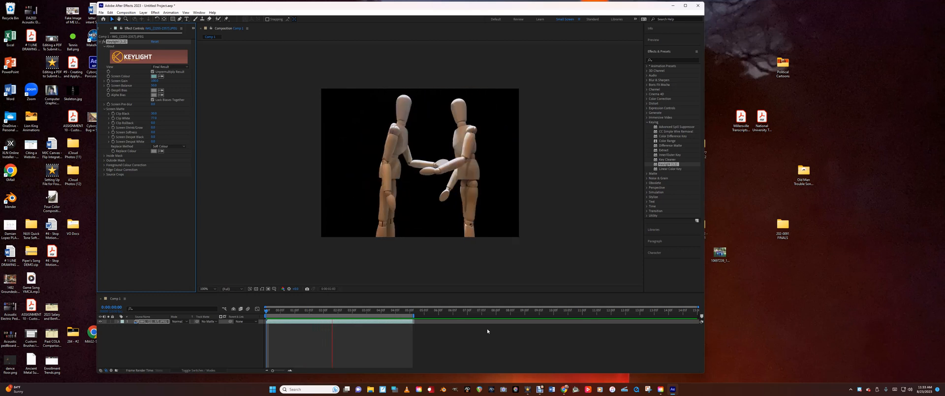
pyautogui.press('space')
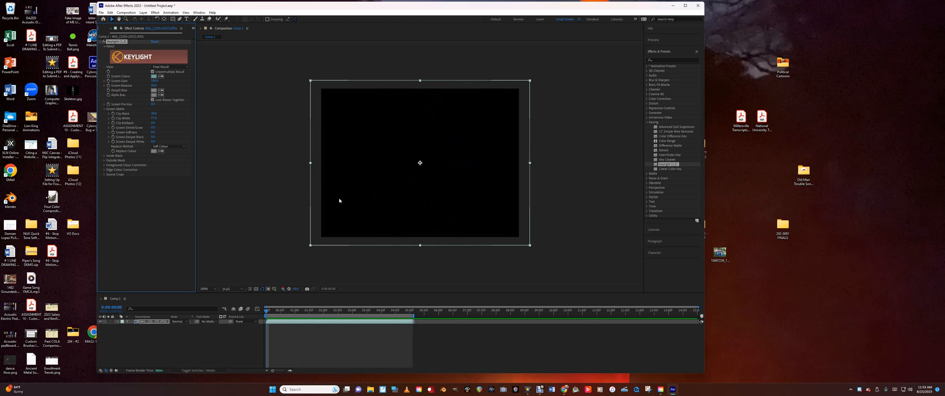
# Step: Move the application window slightly lower on the desktop and collapse Keylight's settings in the effect controls
pyautogui.moveTo(293, 7); pyautogui.dragTo(321, 17)
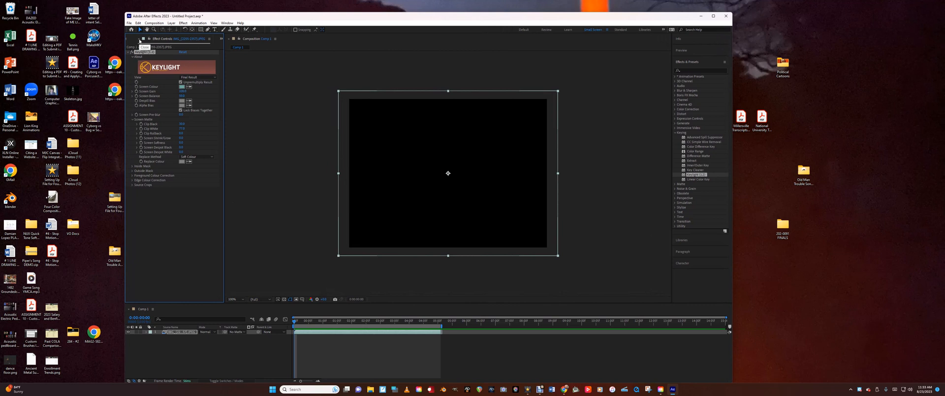
pyautogui.click(264, 94)
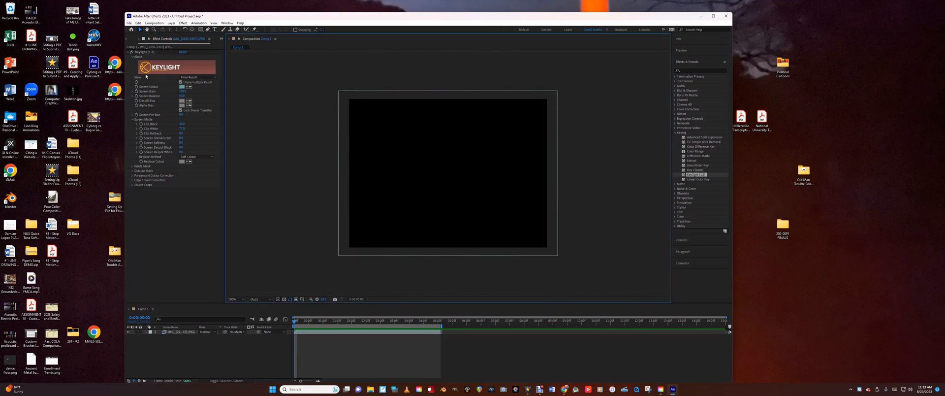
pyautogui.click(131, 53)
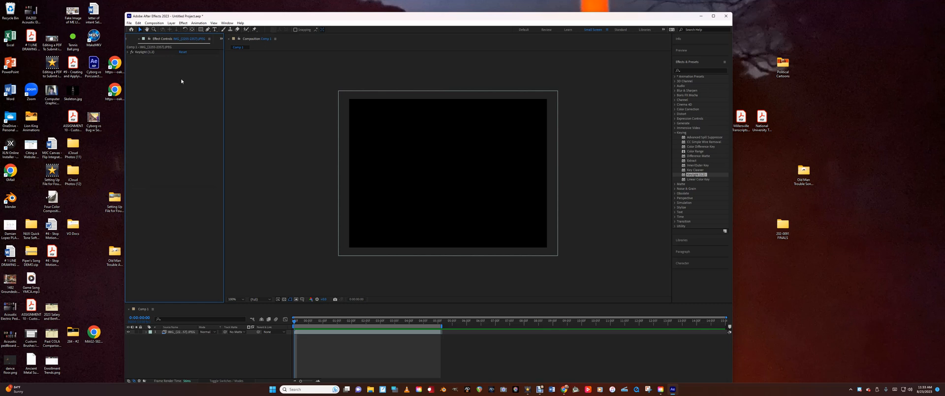
pyautogui.click(184, 42)
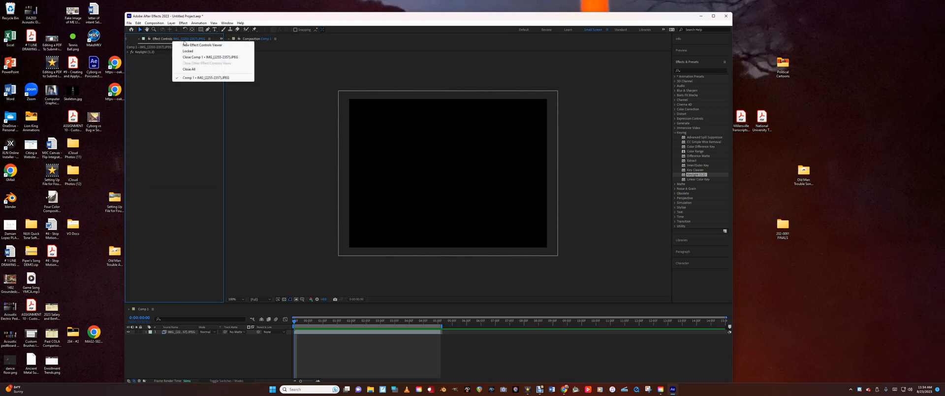
pyautogui.click(243, 128)
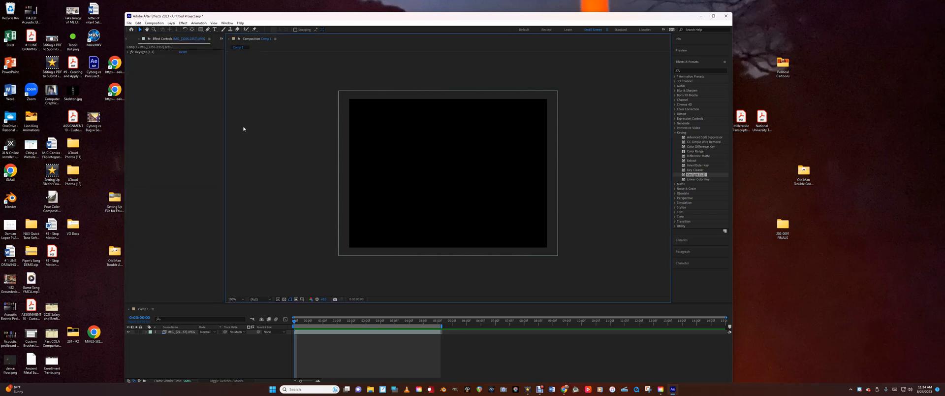
pyautogui.click(136, 47)
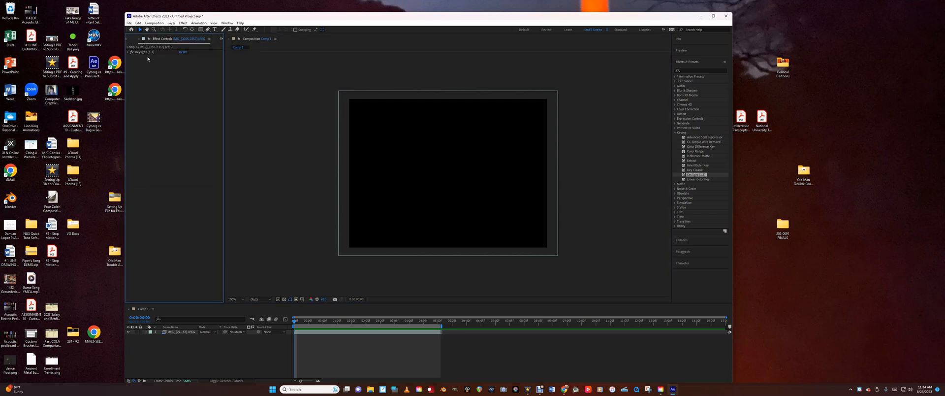
# Step: Import Space Image.jpg from the AE 2 folder and place it beneath the mannequin sequence layer as the background
pyautogui.click(129, 23)
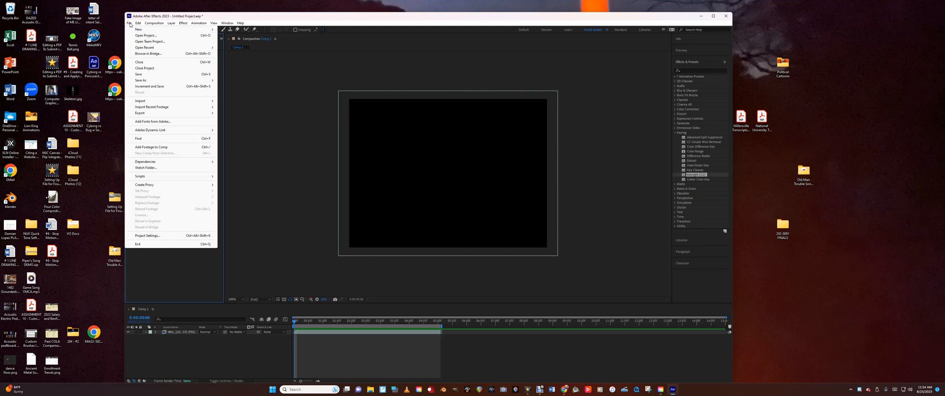
pyautogui.moveTo(175, 103)
pyautogui.click(234, 101)
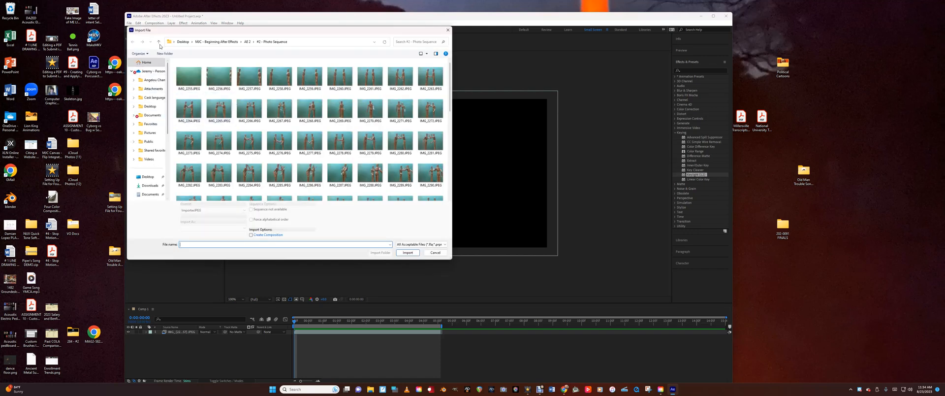
pyautogui.click(158, 42)
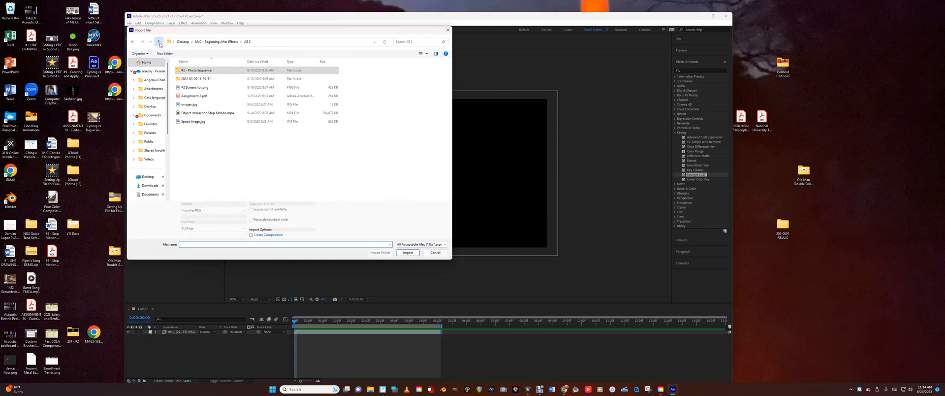
pyautogui.click(194, 123)
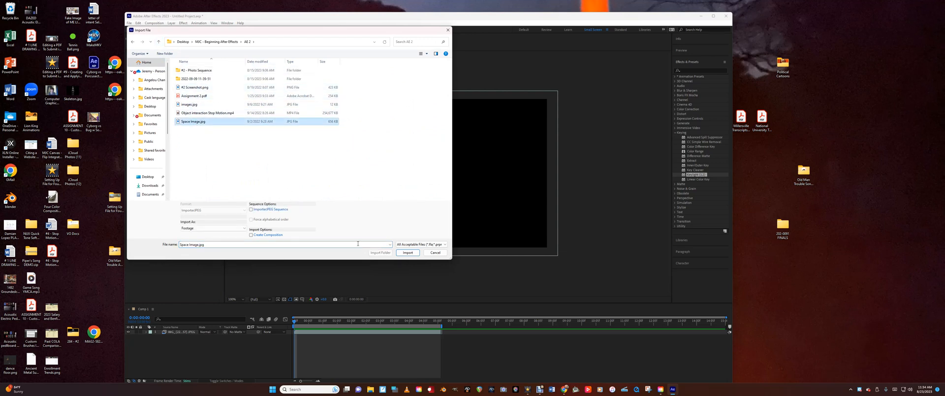
pyautogui.click(407, 252)
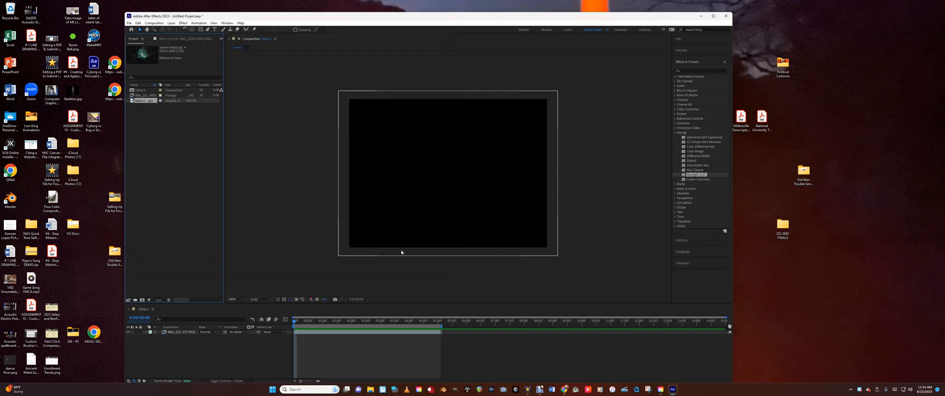
pyautogui.moveTo(148, 102); pyautogui.dragTo(180, 347)
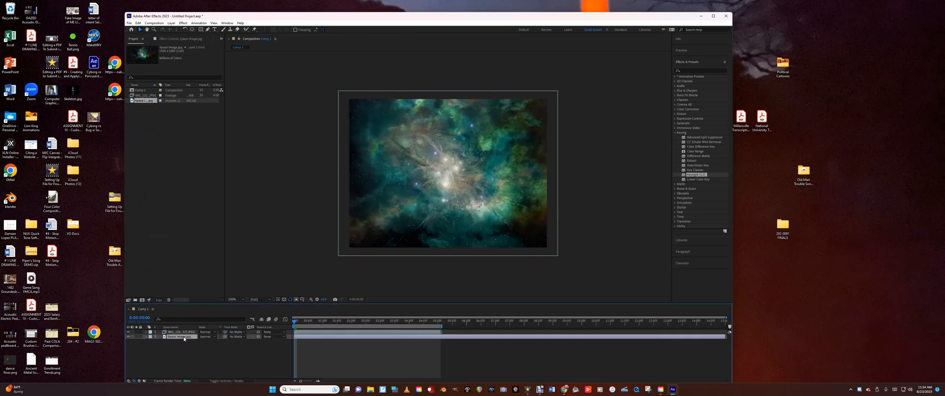
pyautogui.press('space')
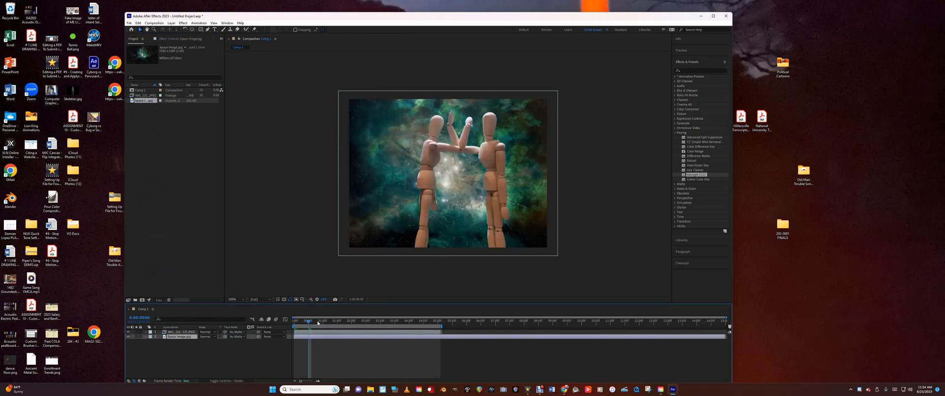
# Step: Preview the mannequin animation composited over the space background
pyautogui.press('space')
pyautogui.press('space')
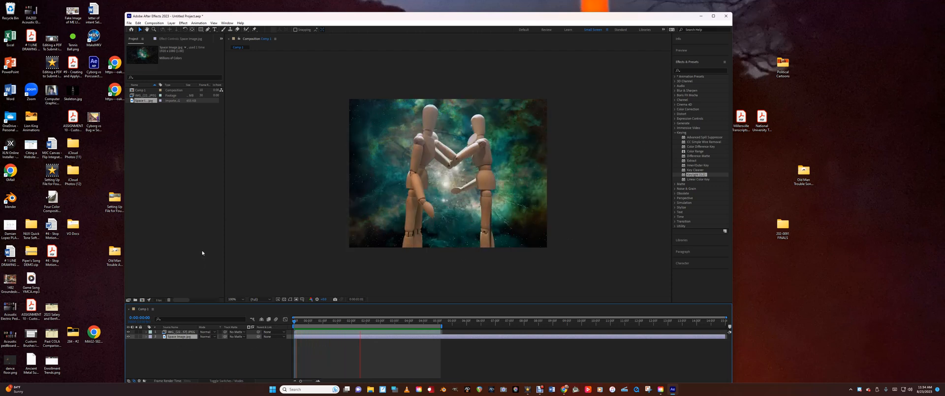
pyautogui.press('space')
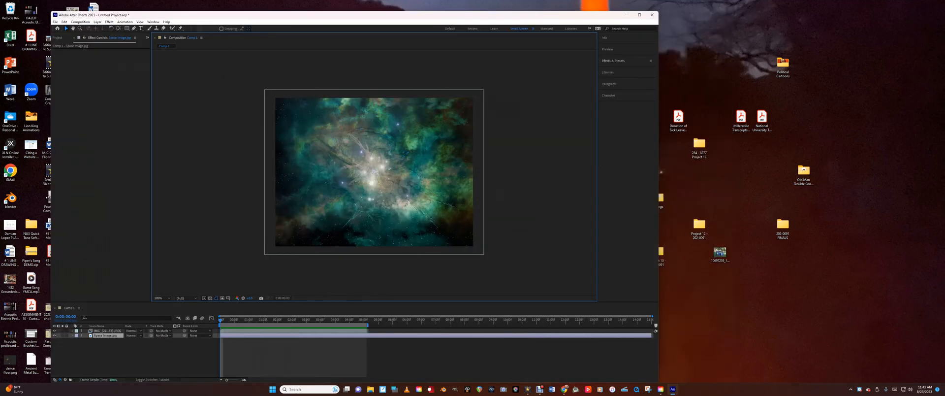
# Step: Go to a frame near the sequence's end showing both mannequins and apply the Curves color correction effect to the mannequin layer
pyautogui.click(363, 320)
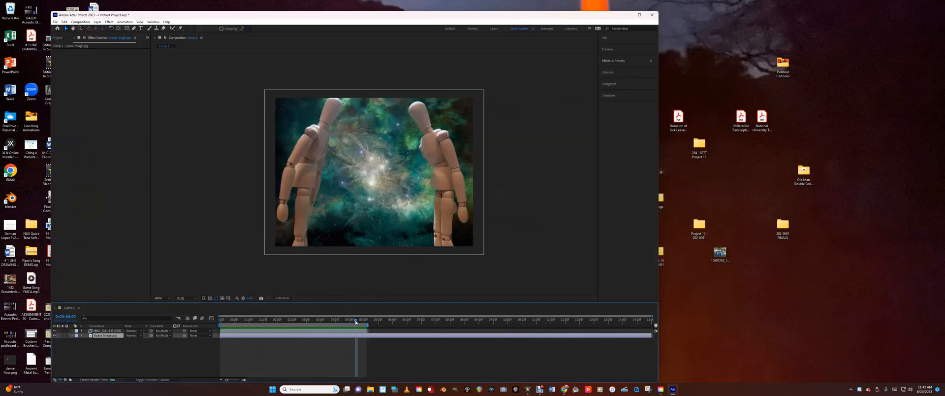
pyautogui.moveTo(362, 321); pyautogui.dragTo(359, 322)
pyautogui.click(97, 330)
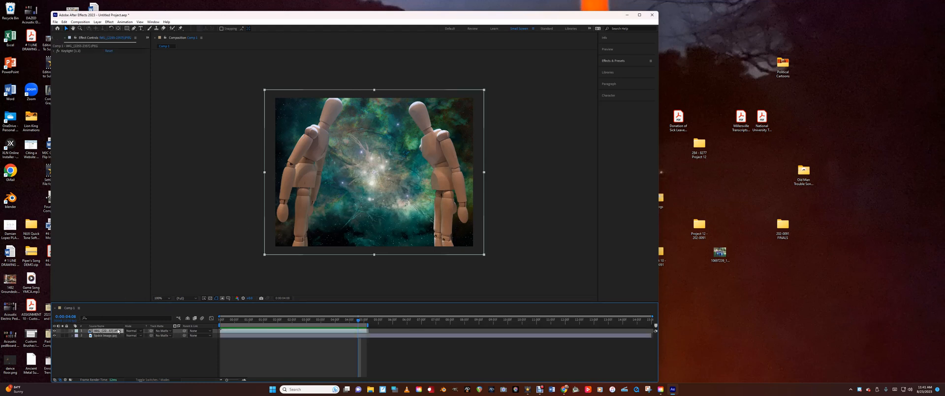
pyautogui.click(631, 62)
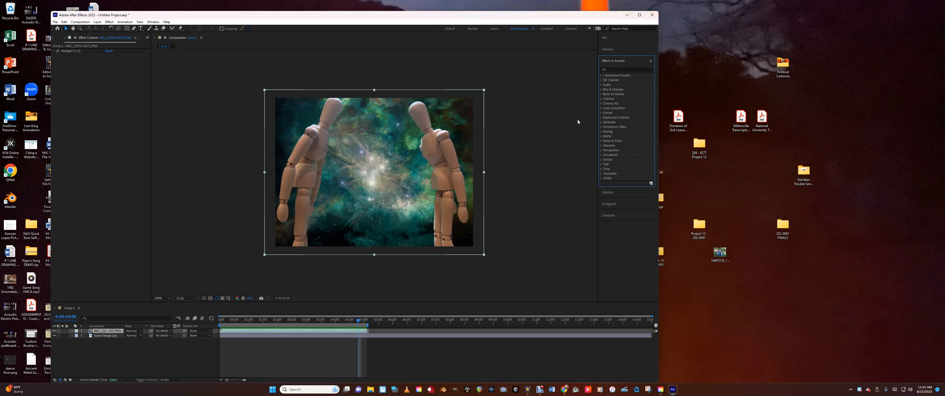
pyautogui.click(601, 109)
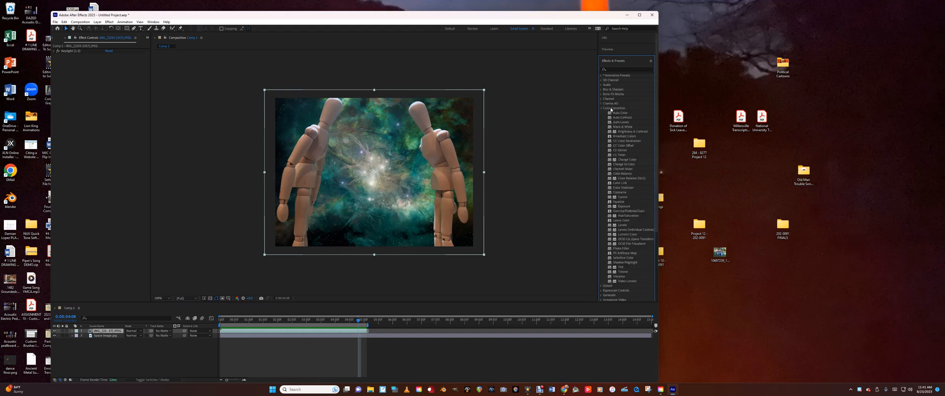
pyautogui.click(624, 197)
pyautogui.moveTo(624, 199); pyautogui.dragTo(109, 333)
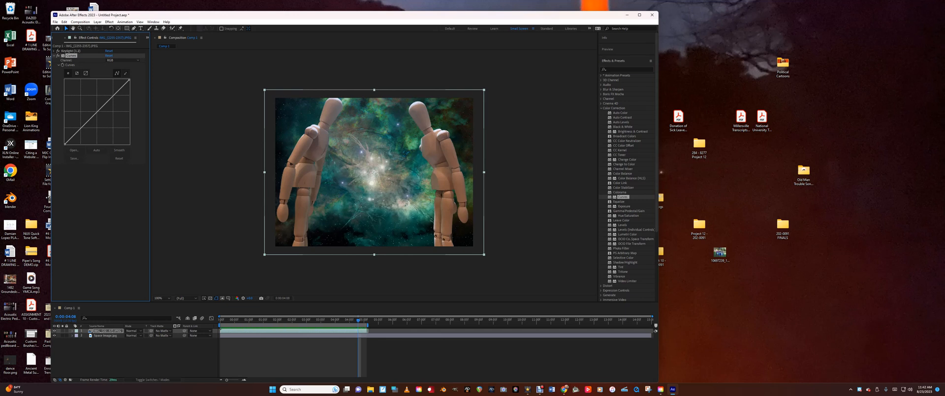
# Step: Try a brighter RGB curve on the mannequin layer, bring it back near the diagonal, and raise the Red channel curve slightly
pyautogui.moveTo(99, 111); pyautogui.dragTo(91, 102)
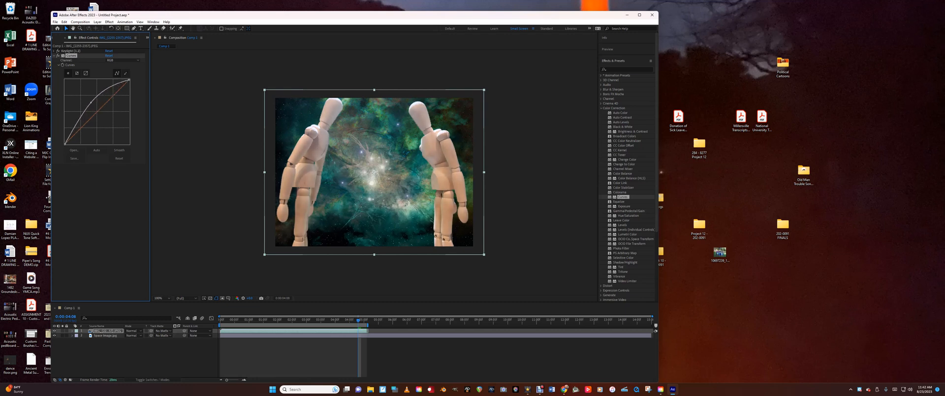
pyautogui.moveTo(91, 102)
pyautogui.mouseDown()
pyautogui.moveTo(101, 129)
pyautogui.moveTo(96, 114)
pyautogui.mouseUp()
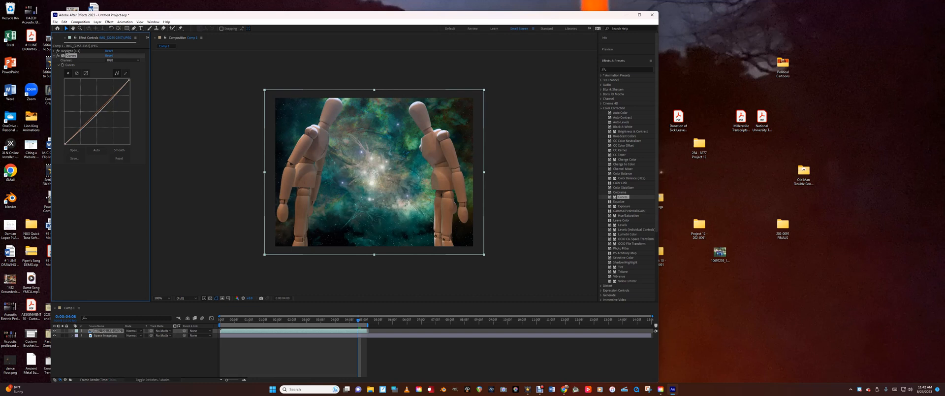
pyautogui.click(115, 70)
pyautogui.moveTo(96, 115); pyautogui.dragTo(94, 112)
pyautogui.moveTo(96, 106)
pyautogui.mouseDown()
pyautogui.moveTo(87, 115)
pyautogui.moveTo(84, 96)
pyautogui.mouseUp()
pyautogui.moveTo(71, 126)
pyautogui.mouseDown()
pyautogui.moveTo(89, 139)
pyautogui.moveTo(85, 125)
pyautogui.mouseUp()
pyautogui.moveTo(94, 110); pyautogui.dragTo(99, 103)
# Step: Tint the mannequins purple by lowering the Green channel curve and raising the Blue channel curve, finishing on the RGB channel
pyautogui.click(116, 67)
pyautogui.moveTo(97, 111)
pyautogui.mouseDown()
pyautogui.moveTo(104, 120)
pyautogui.moveTo(100, 111)
pyautogui.mouseUp()
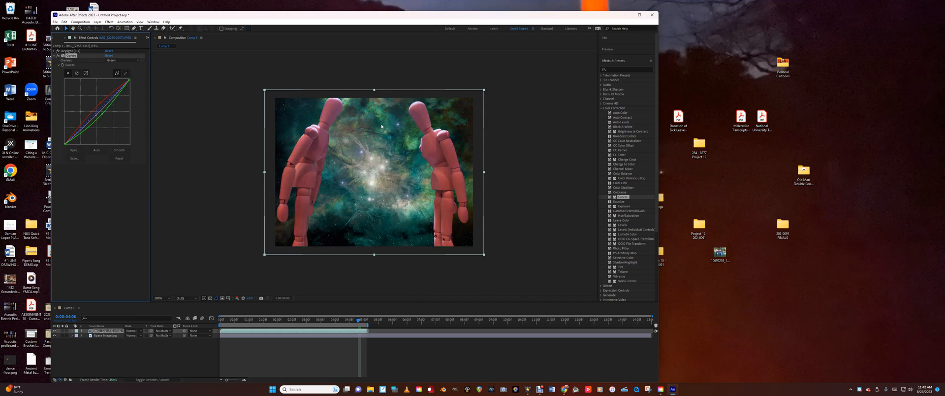
pyautogui.click(116, 60)
pyautogui.moveTo(104, 105)
pyautogui.mouseDown()
pyautogui.moveTo(103, 126)
pyautogui.moveTo(103, 107)
pyautogui.mouseUp()
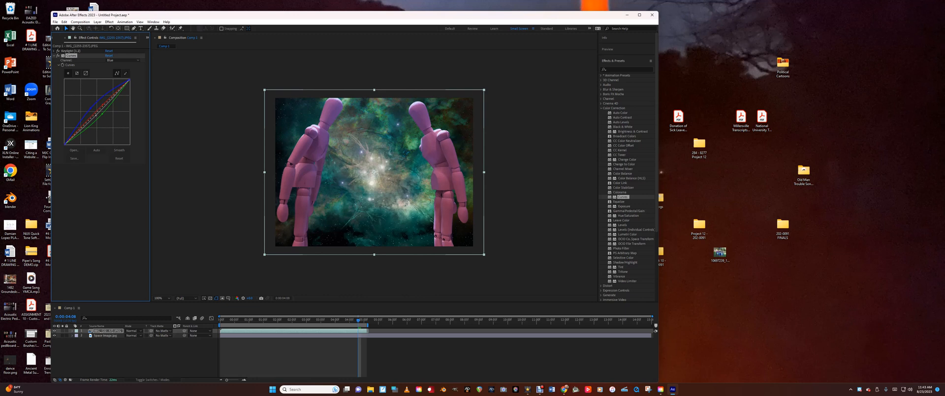
pyautogui.click(110, 66)
pyautogui.moveTo(96, 115); pyautogui.dragTo(98, 117)
# Step: Apply Curves to the Space Image.jpg layer and darken the background by lowering its RGB curve
pyautogui.click(105, 336)
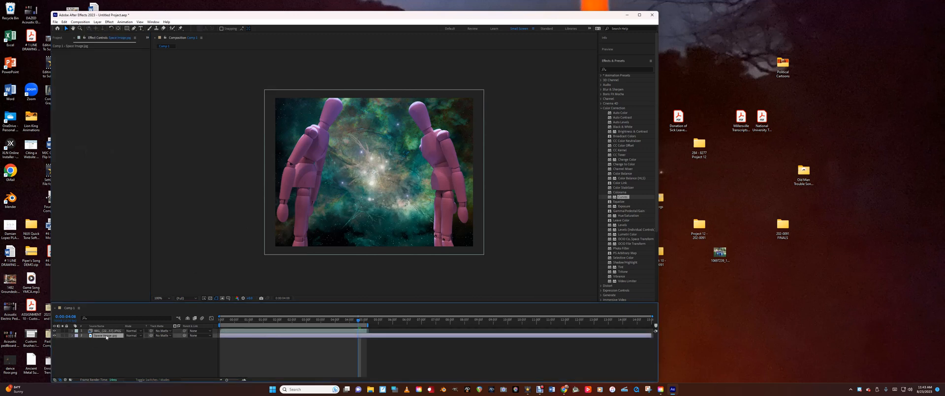
pyautogui.moveTo(619, 199); pyautogui.dragTo(231, 338)
pyautogui.moveTo(98, 107)
pyautogui.mouseDown()
pyautogui.moveTo(106, 122)
pyautogui.moveTo(99, 119)
pyautogui.mouseUp()
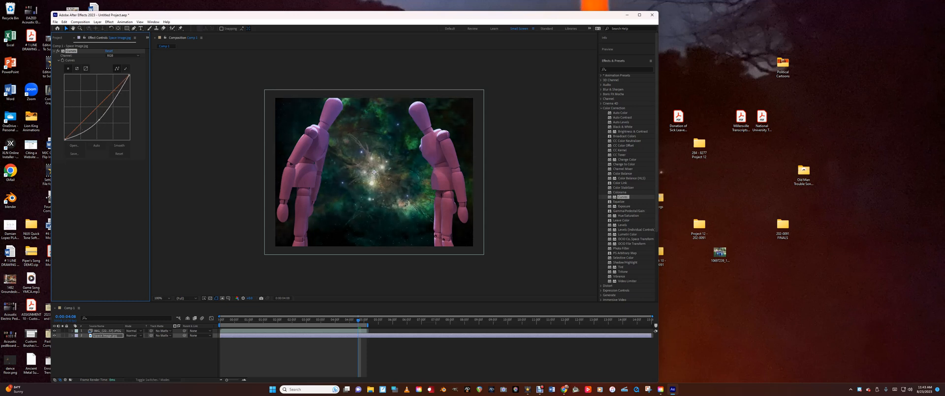
# Step: Shift the space background's color by raising its Red channel curve strongly and its Blue channel curve slightly
pyautogui.click(112, 66)
pyautogui.moveTo(99, 105)
pyautogui.mouseDown()
pyautogui.moveTo(104, 111)
pyautogui.moveTo(91, 96)
pyautogui.moveTo(97, 102)
pyautogui.mouseUp()
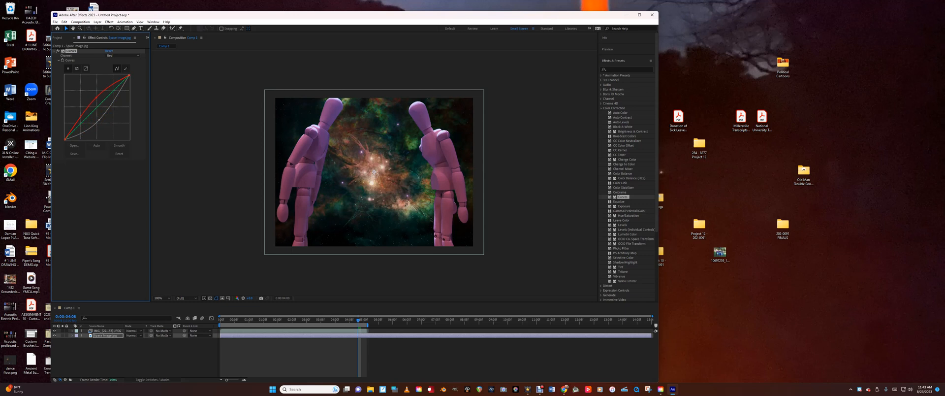
pyautogui.click(112, 71)
pyautogui.moveTo(98, 105); pyautogui.dragTo(99, 105)
pyautogui.moveTo(99, 105); pyautogui.dragTo(98, 105)
pyautogui.click(123, 55)
pyautogui.click(113, 76)
pyautogui.click(123, 56)
pyautogui.click(112, 76)
pyautogui.moveTo(95, 99); pyautogui.dragTo(100, 118)
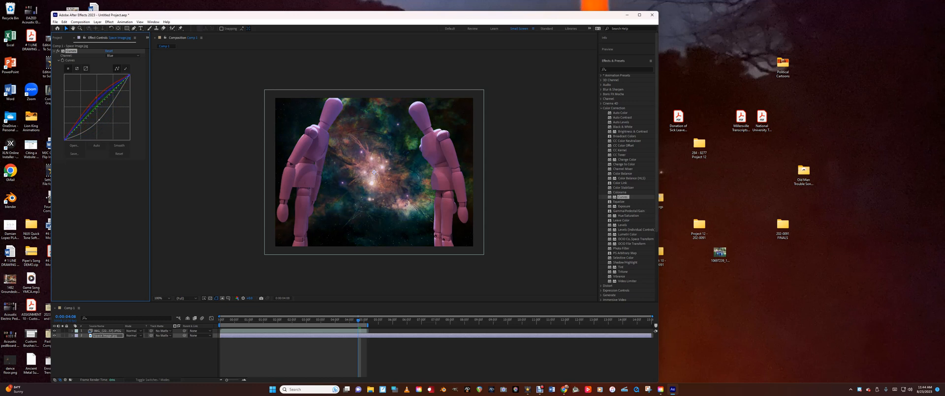
# Step: Raise the space background's Green channel curve and lower its RGB curve a little more for a darker image
pyautogui.click(122, 56)
pyautogui.click(116, 72)
pyautogui.moveTo(97, 107); pyautogui.dragTo(96, 103)
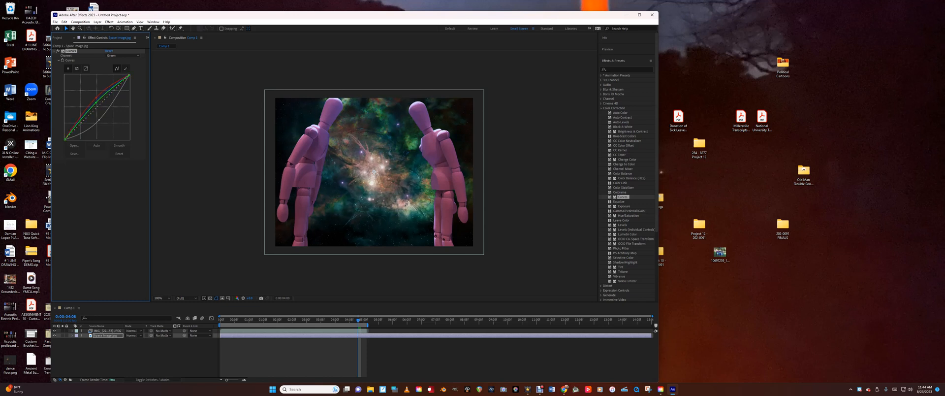
pyautogui.moveTo(99, 120); pyautogui.dragTo(102, 121)
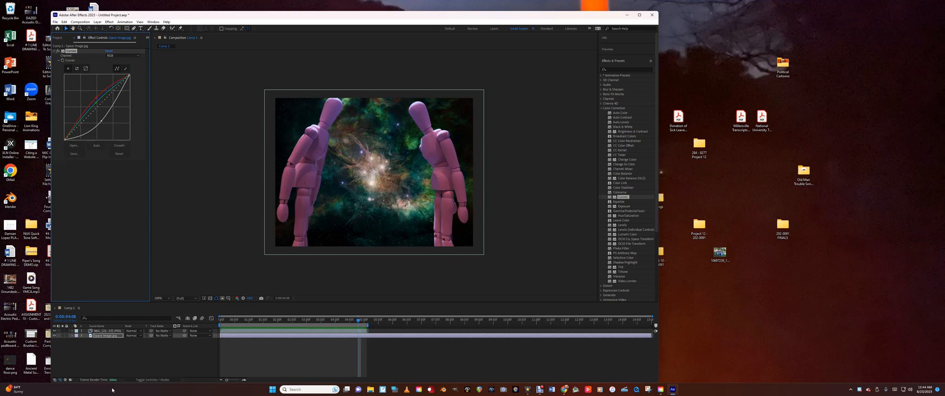
# Step: Add Brightness & Contrast to the mannequin sequence layer and increase its contrast and brightness
pyautogui.click(109, 331)
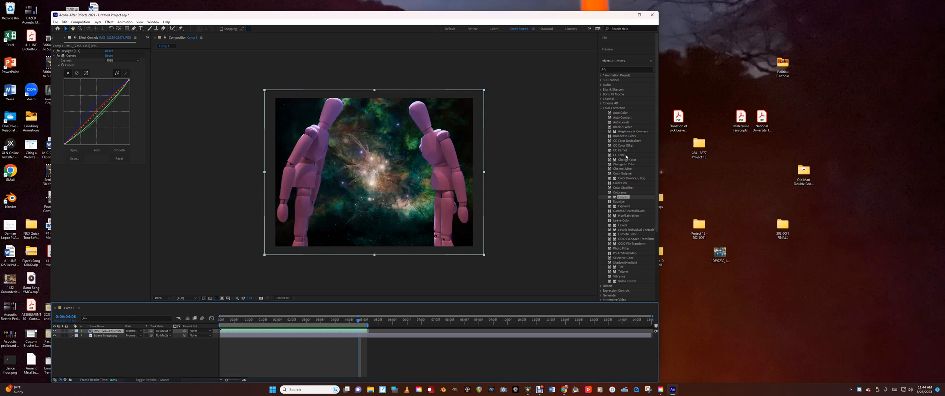
pyautogui.moveTo(631, 134); pyautogui.dragTo(310, 331)
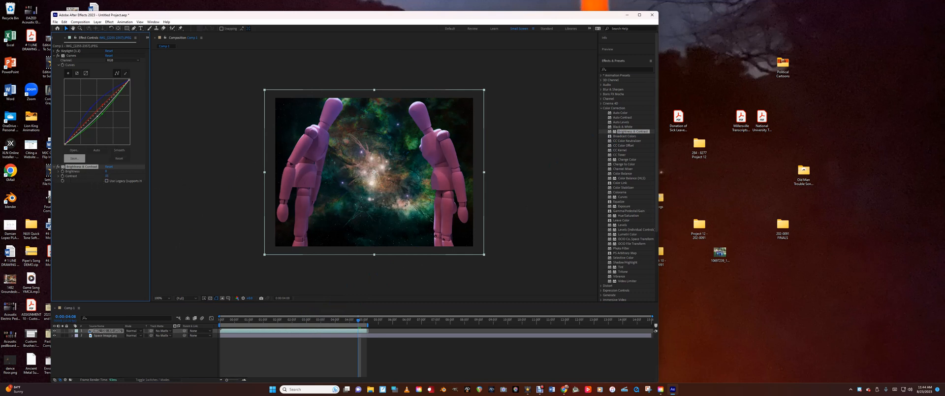
pyautogui.moveTo(116, 176)
pyautogui.mouseDown()
pyautogui.moveTo(101, 175)
pyautogui.moveTo(123, 176)
pyautogui.mouseUp()
pyautogui.moveTo(106, 171)
pyautogui.mouseDown()
pyautogui.moveTo(136, 171)
pyautogui.moveTo(111, 171)
pyautogui.mouseUp()
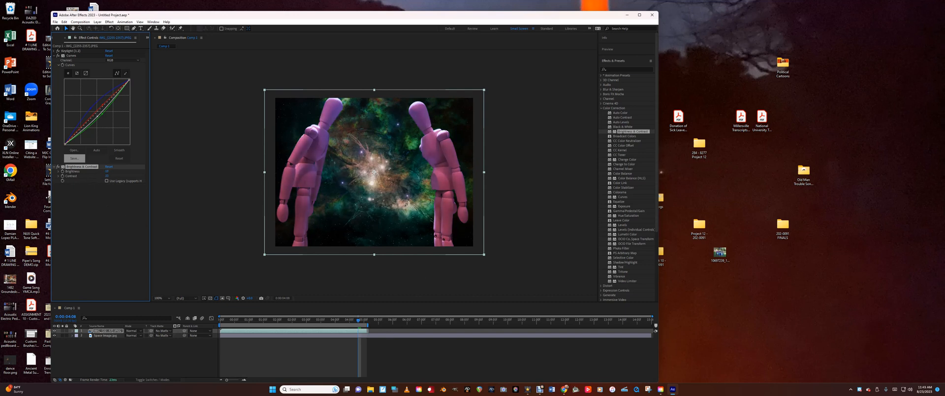
# Step: Preview the color-corrected animation from the first frame and return to the start of the composition
pyautogui.moveTo(359, 321); pyautogui.dragTo(220, 321)
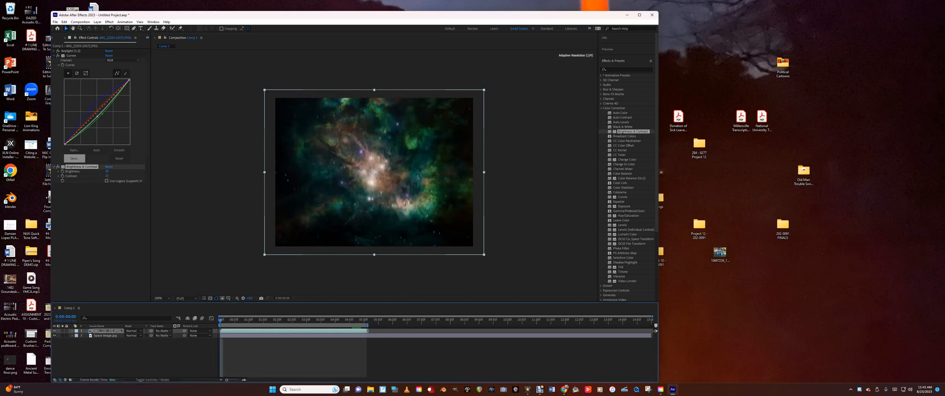
pyautogui.click(622, 197)
pyautogui.click(629, 132)
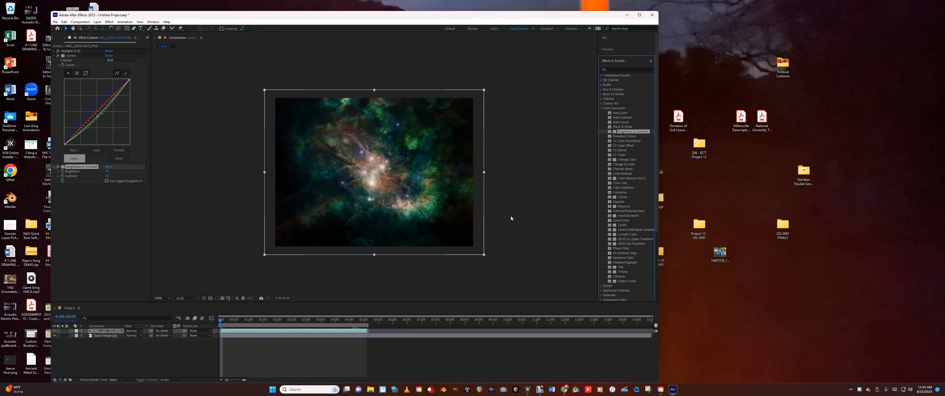
pyautogui.press('space')
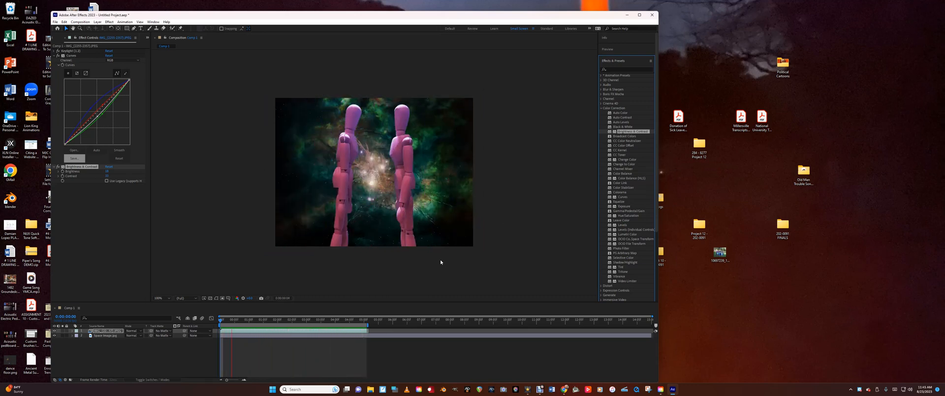
pyautogui.press('space')
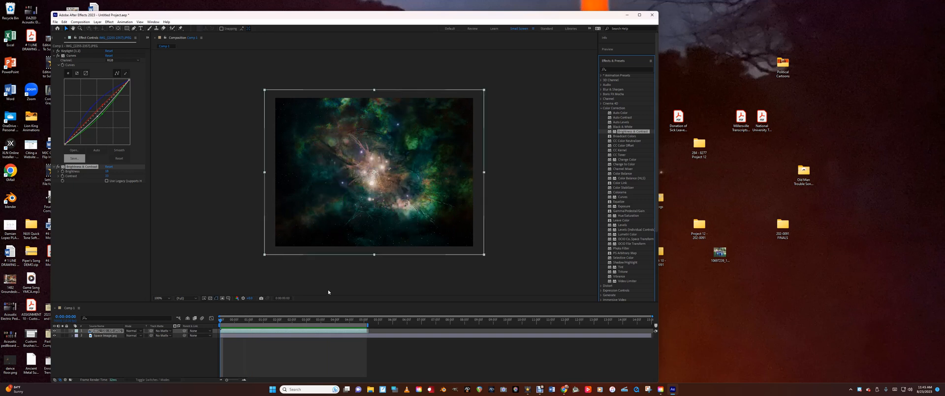
pyautogui.click(221, 322)
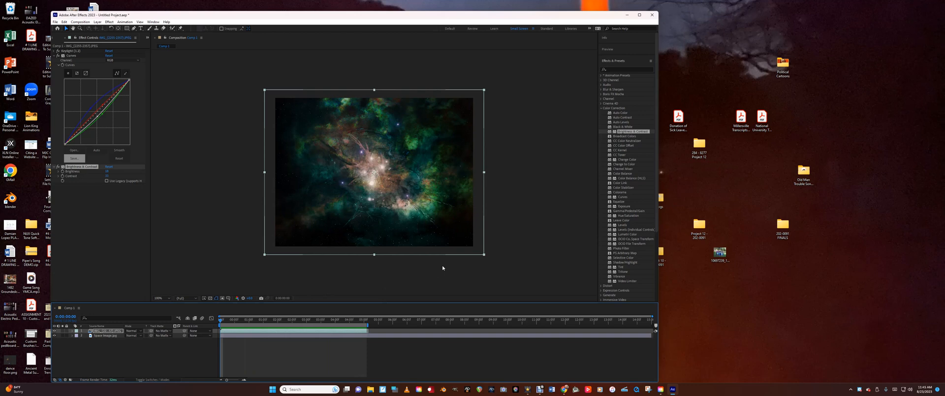
# Step: Save the project in the AE 2 folder inside MIC - Beginning After Effects, naming it 2, a hyphen, the author's surname and DEMO
pyautogui.click(55, 22)
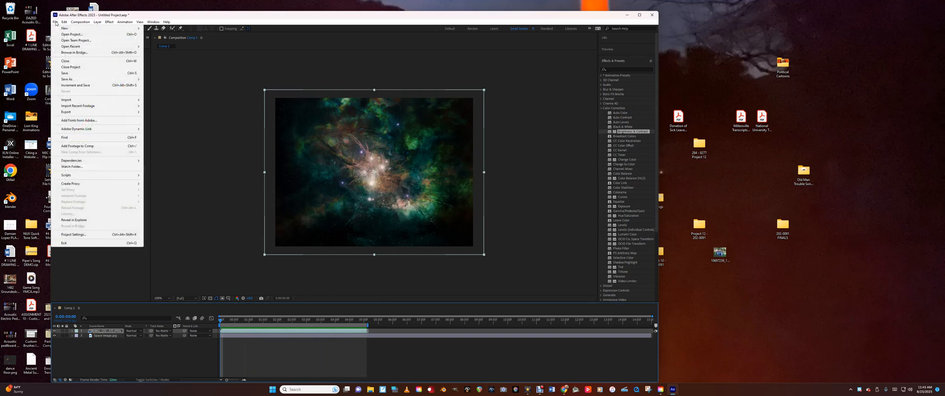
pyautogui.click(65, 73)
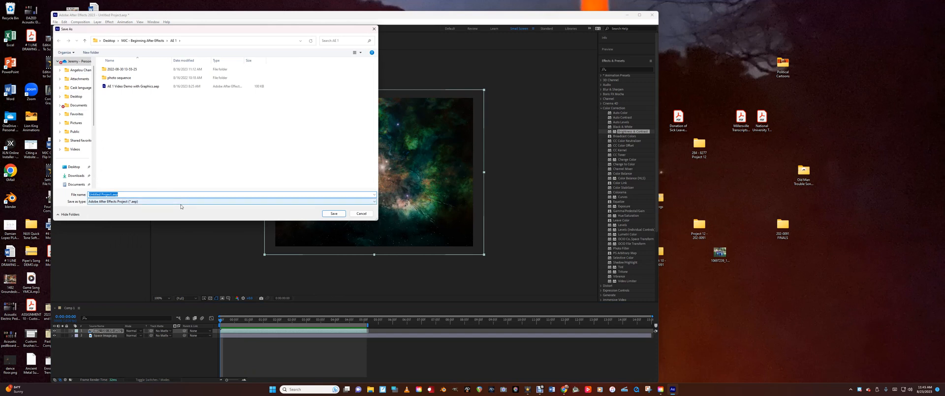
pyautogui.write('2')
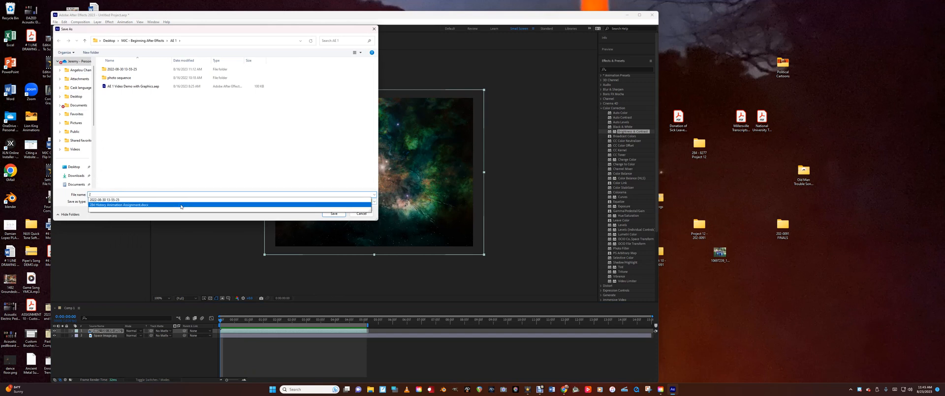
pyautogui.write('-A')
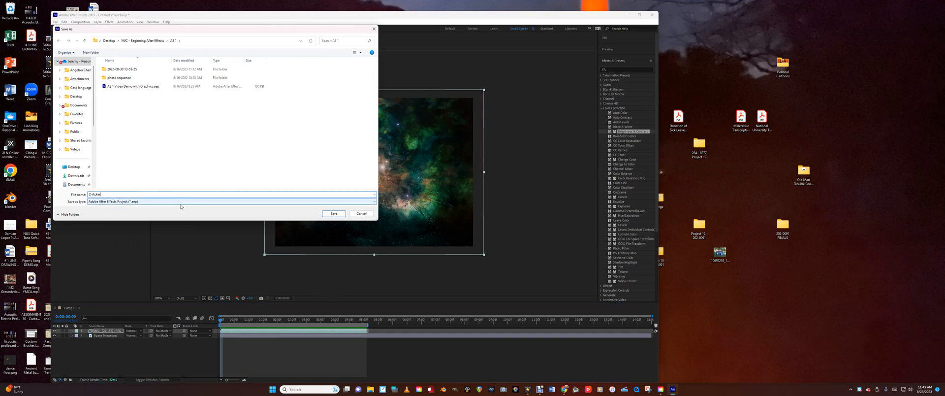
pyautogui.write('cker DEMO')
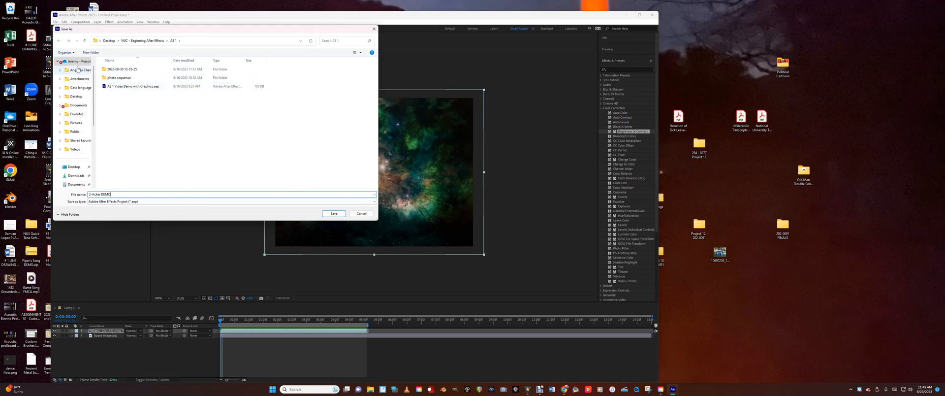
pyautogui.click(74, 167)
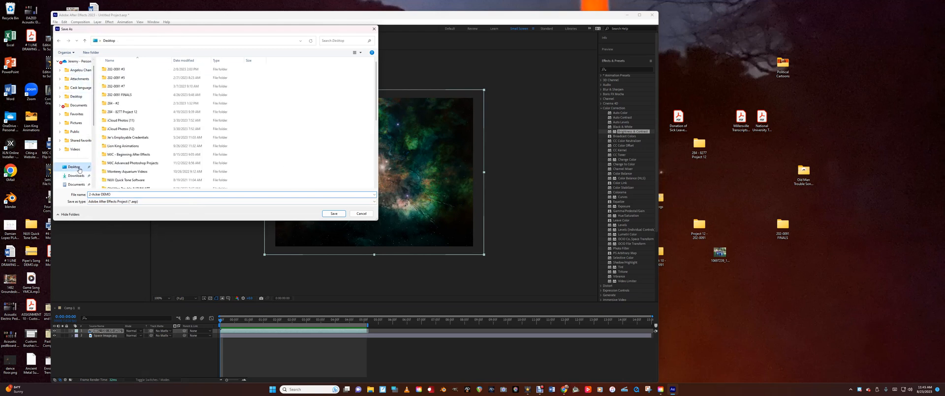
pyautogui.doubleClick(121, 155)
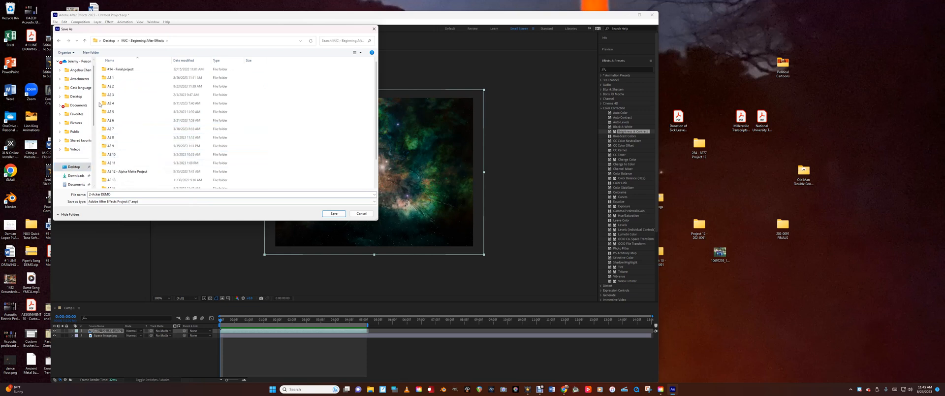
pyautogui.doubleClick(121, 86)
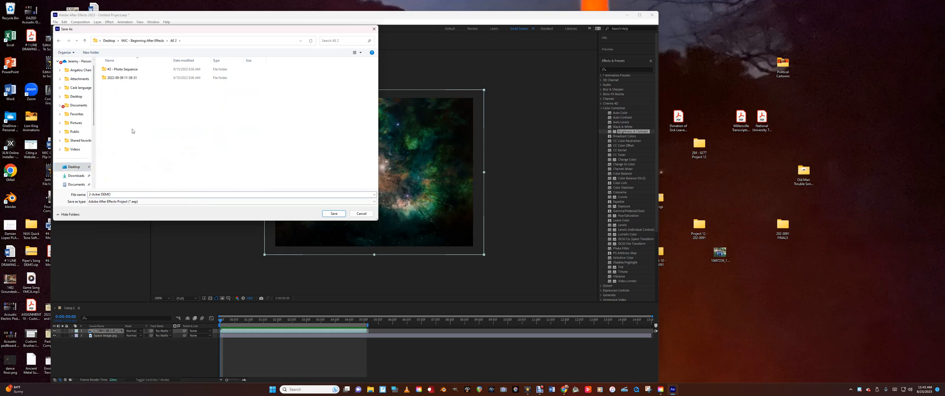
pyautogui.click(333, 213)
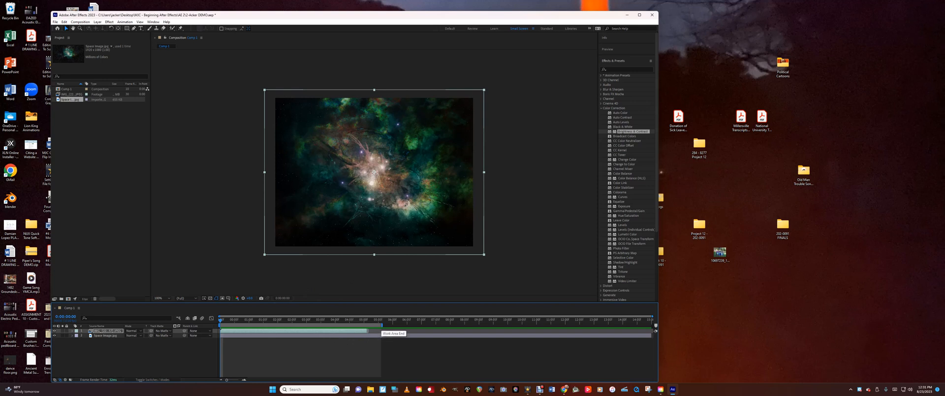
# Step: Shorten the work area so it ends with the mannequin sequence layer, at about 5 seconds
pyautogui.moveTo(382, 325); pyautogui.dragTo(368, 325)
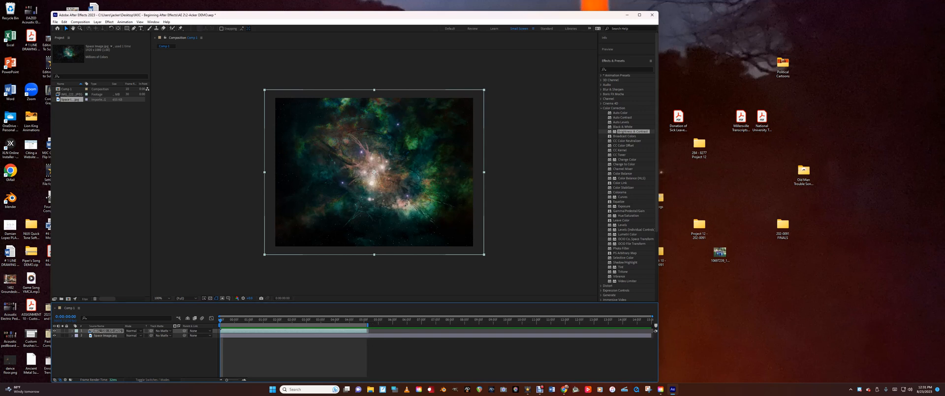
pyautogui.moveTo(368, 325); pyautogui.dragTo(382, 325)
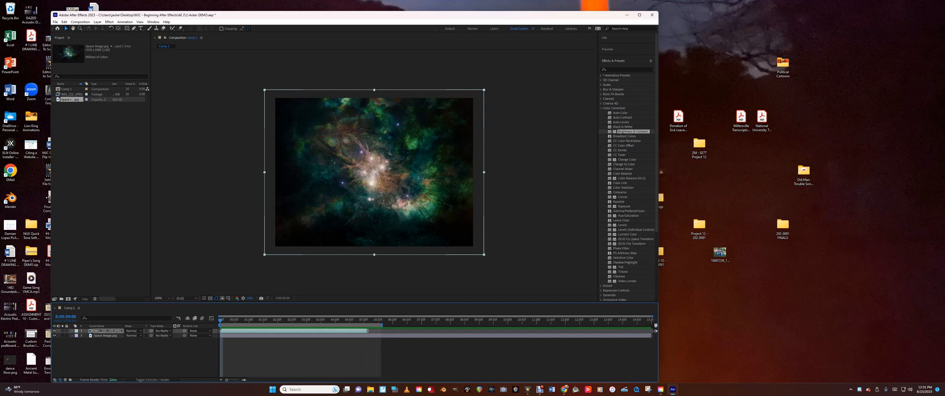
pyautogui.moveTo(382, 325); pyautogui.dragTo(368, 325)
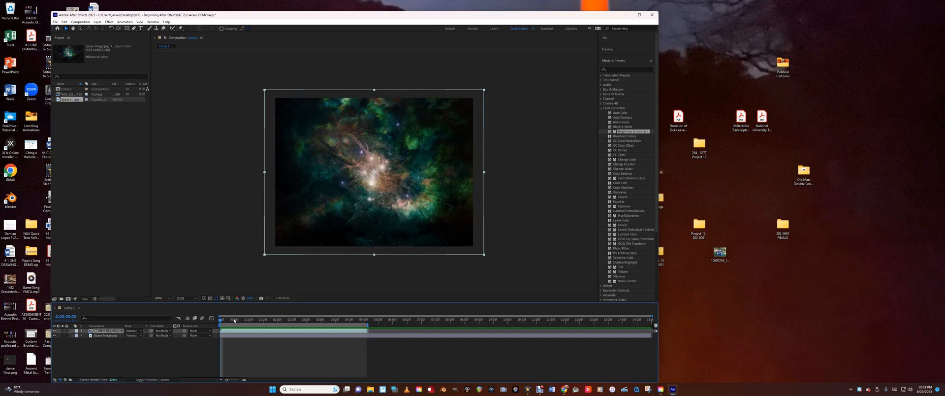
pyautogui.moveTo(220, 321)
pyautogui.mouseDown()
pyautogui.moveTo(368, 322)
pyautogui.moveTo(219, 320)
pyautogui.mouseUp()
pyautogui.click(619, 60)
pyautogui.click(615, 50)
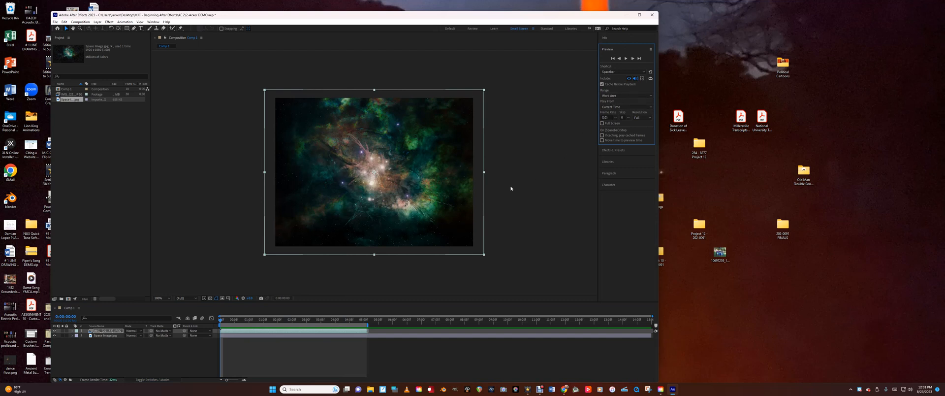
# Step: Add Comp 1 to the render queue and set its output module format to H.264
pyautogui.click(86, 23)
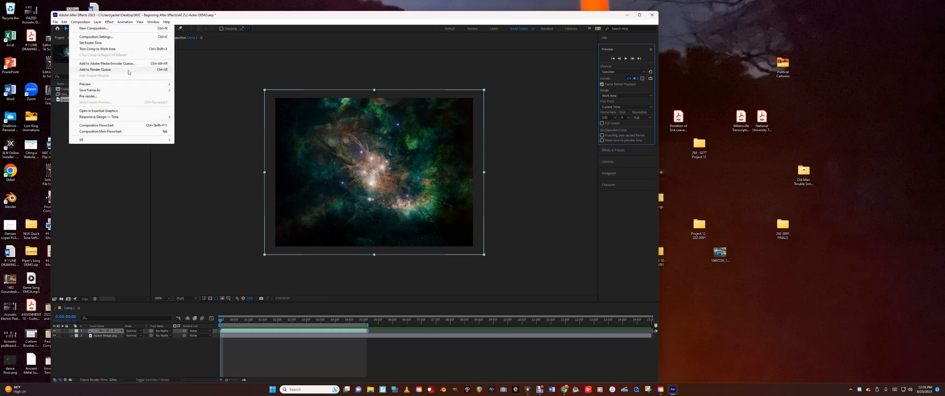
pyautogui.click(105, 69)
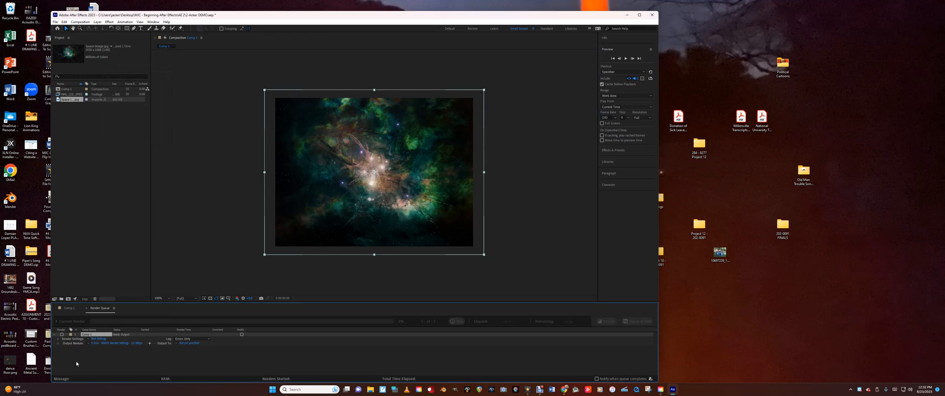
pyautogui.click(94, 343)
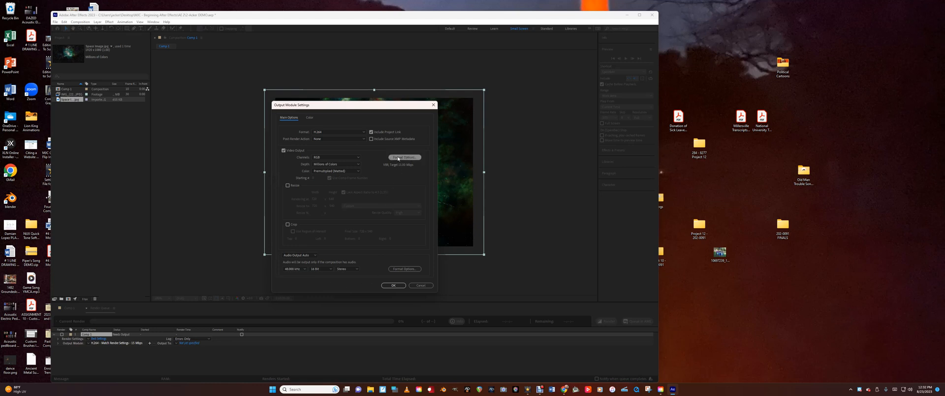
pyautogui.click(366, 132)
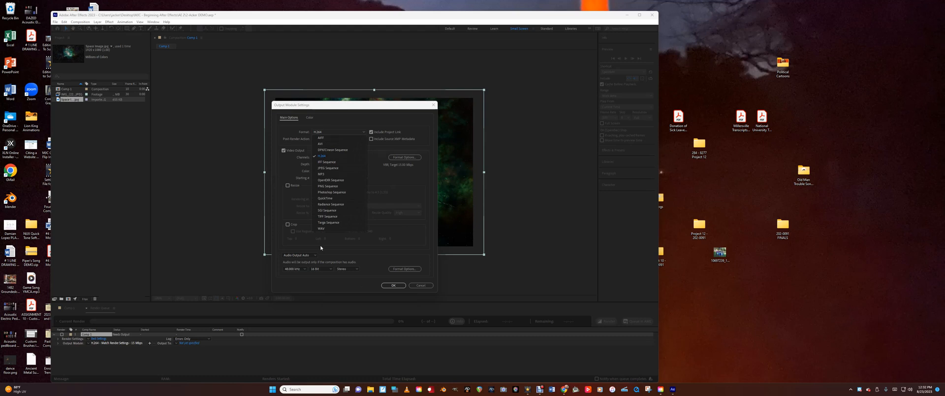
pyautogui.click(320, 156)
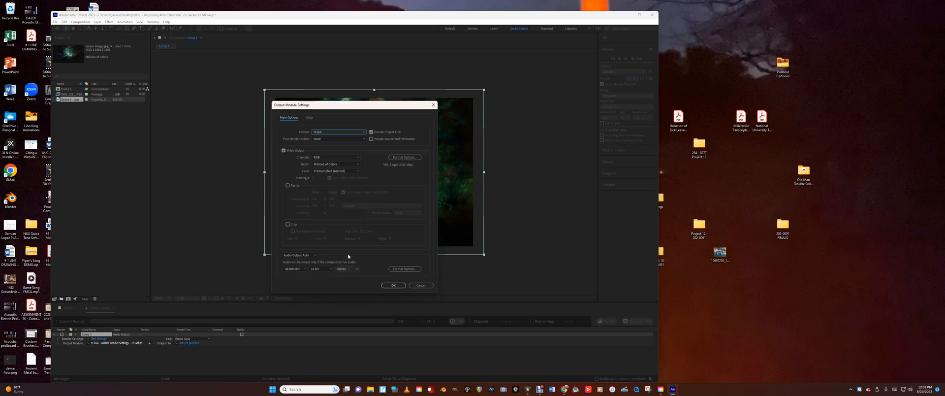
pyautogui.click(393, 285)
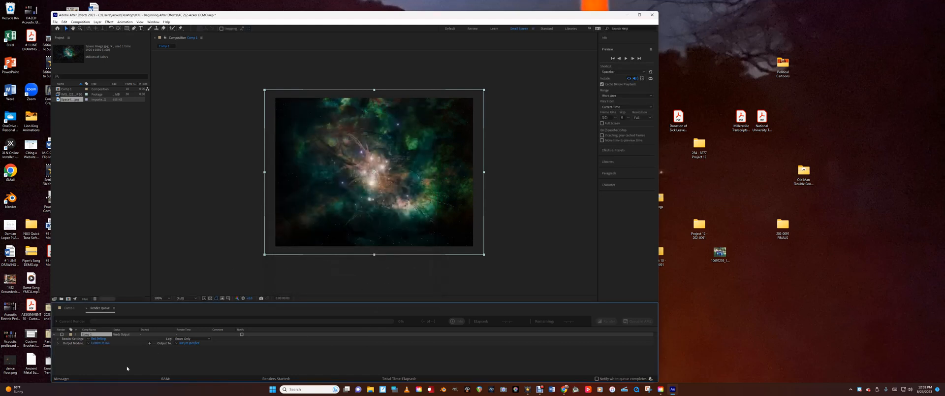
# Step: Review the output module's H.264 format options, including encoding and bitrate, and accept them
pyautogui.click(102, 344)
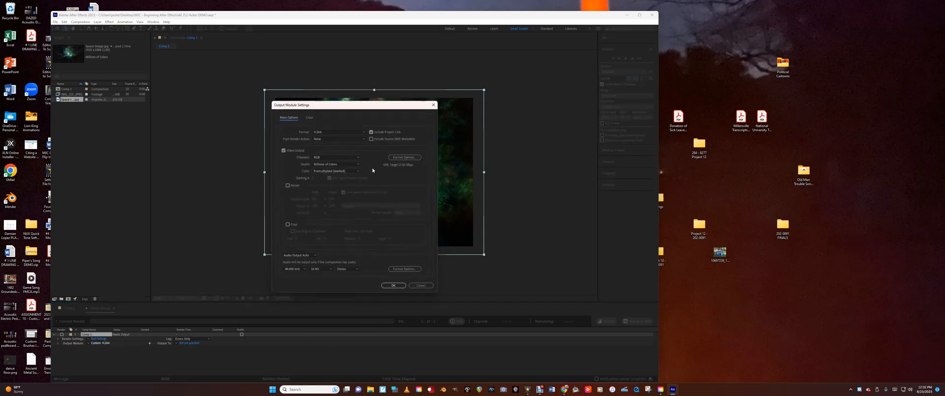
pyautogui.click(398, 157)
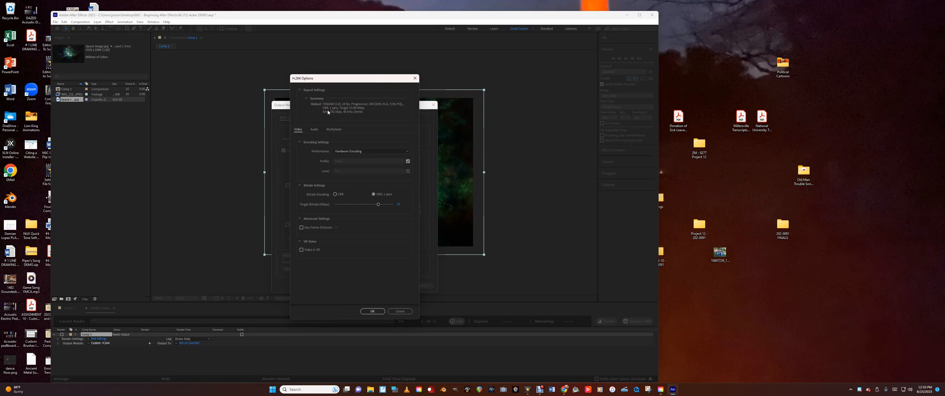
pyautogui.click(375, 312)
pyautogui.click(393, 285)
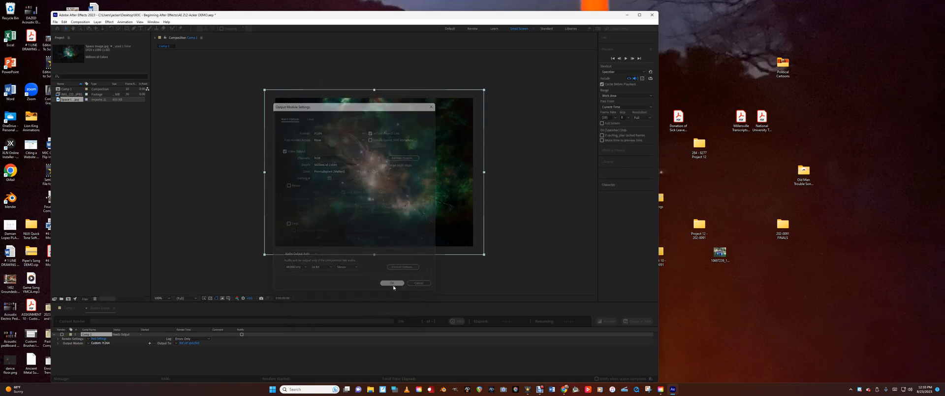
# Step: Set the output movie to the AE 2 folder, named 2, a hyphen and the author's surname, and render it
pyautogui.click(182, 343)
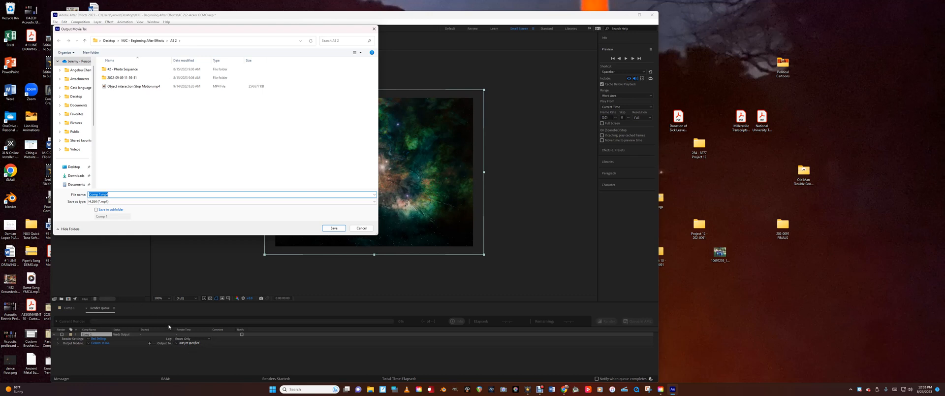
pyautogui.write('2-Acker')
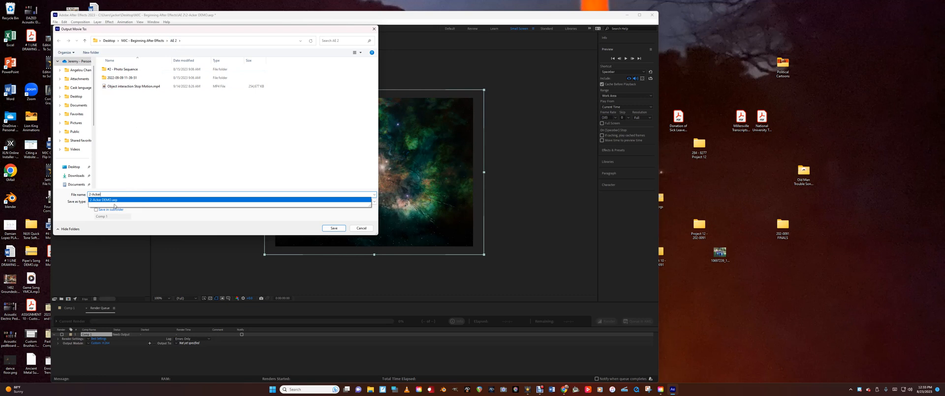
pyautogui.click(126, 184)
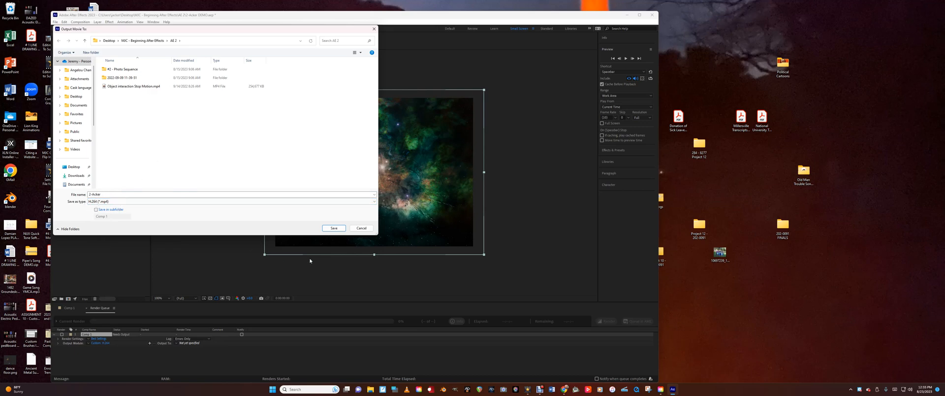
pyautogui.click(334, 228)
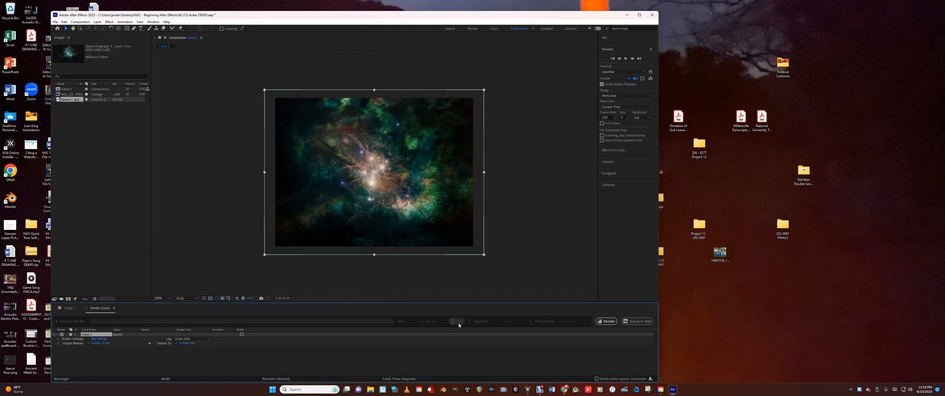
pyautogui.click(608, 323)
pyautogui.click(608, 322)
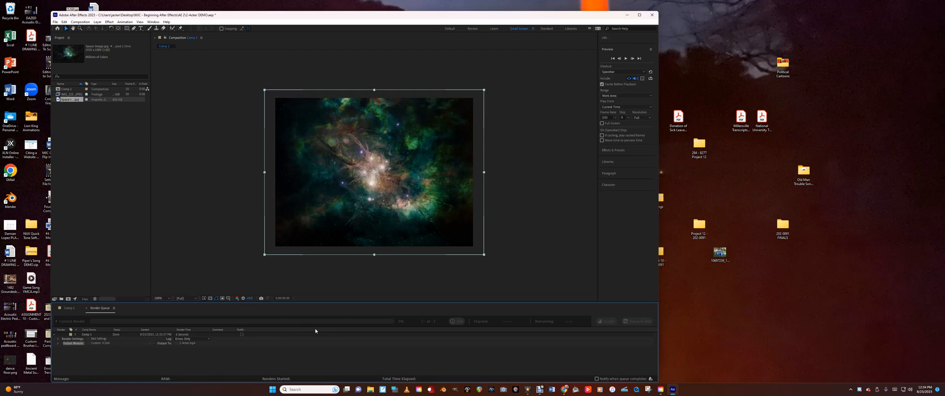
# Step: Clear the open windows from the desktop and open the AE 2 folder inside MIC - Beginning After Effects in File Explorer
pyautogui.click(627, 15)
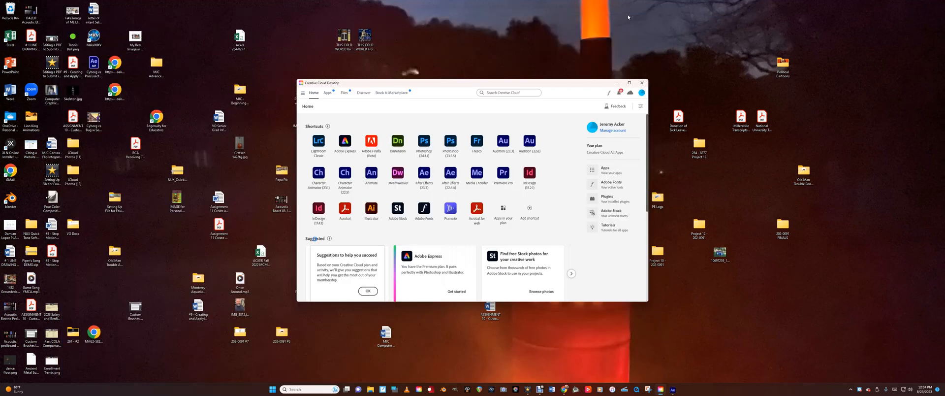
pyautogui.click(638, 85)
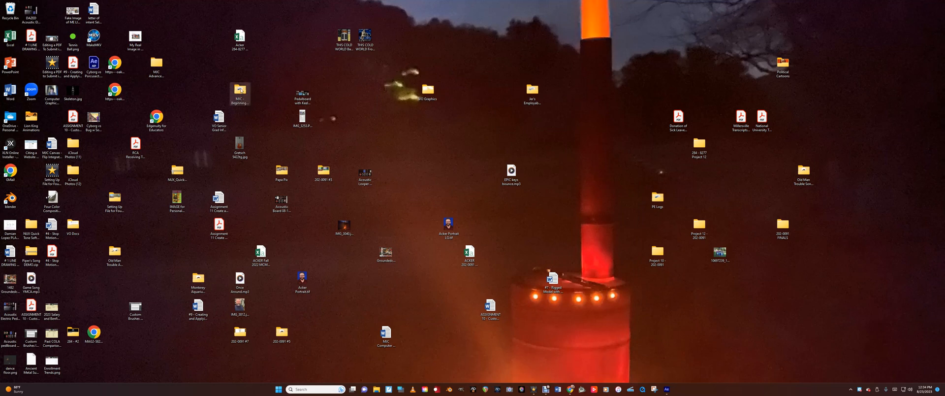
pyautogui.doubleClick(241, 90)
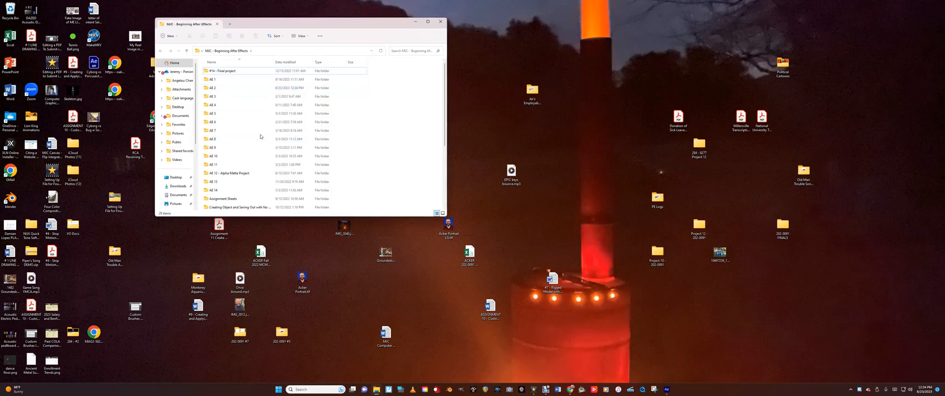
pyautogui.doubleClick(214, 88)
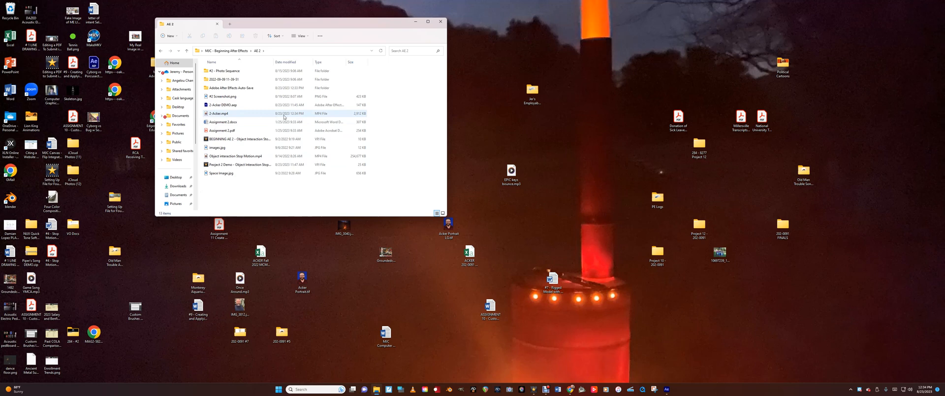
# Step: Play the rendered MP4 from the AE 2 folder in VLC media player, declining the player's update
pyautogui.doubleClick(223, 114)
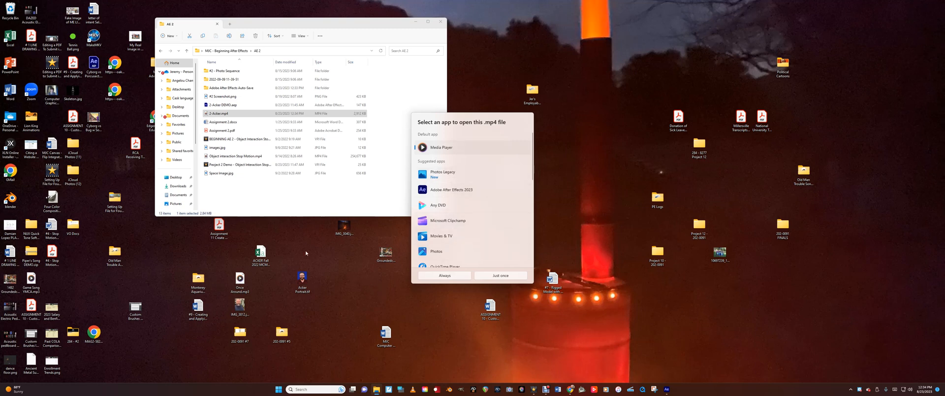
pyautogui.scroll(-2, 444, 221)
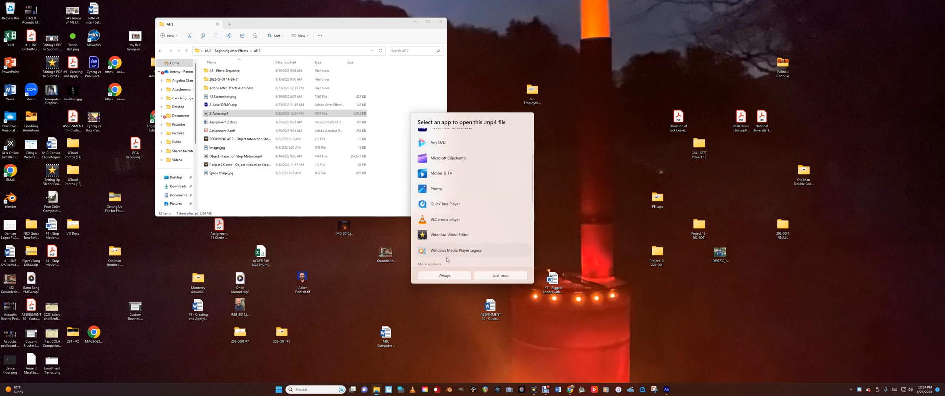
pyautogui.doubleClick(444, 220)
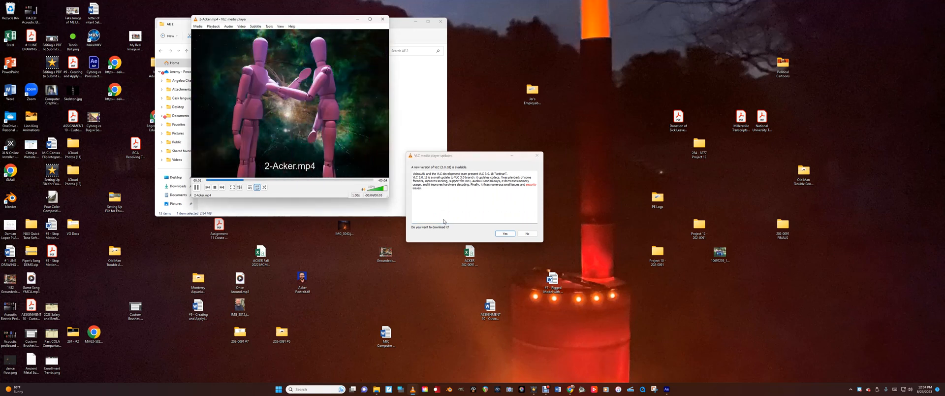
pyautogui.click(523, 235)
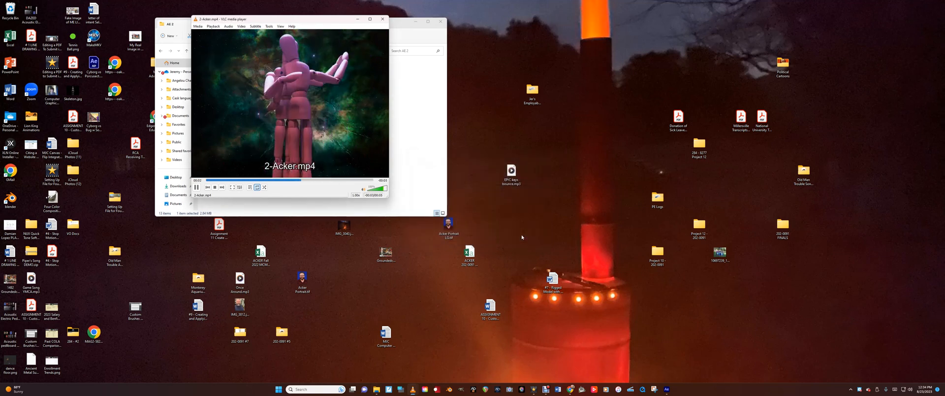